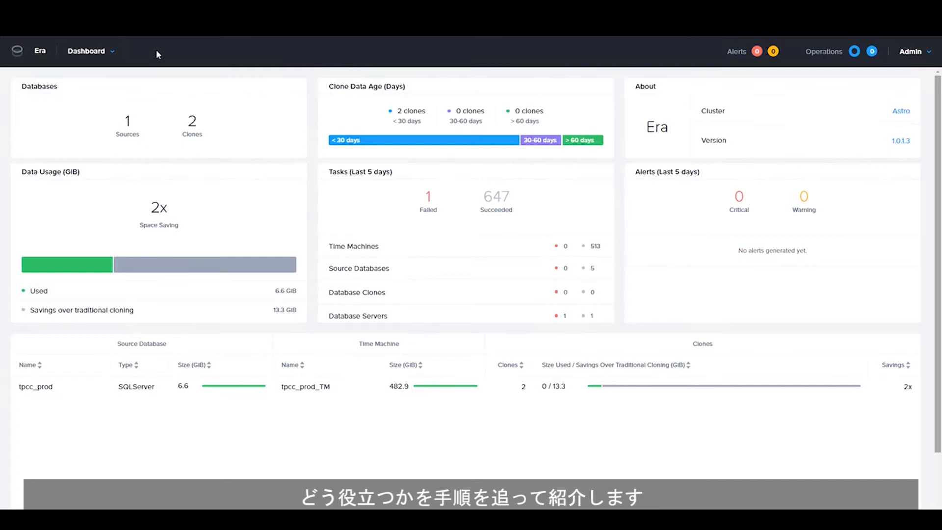
- Open the Era section menu from the Dashboard title dropdown
{"action": "left_click", "coordinate": [113, 51]}
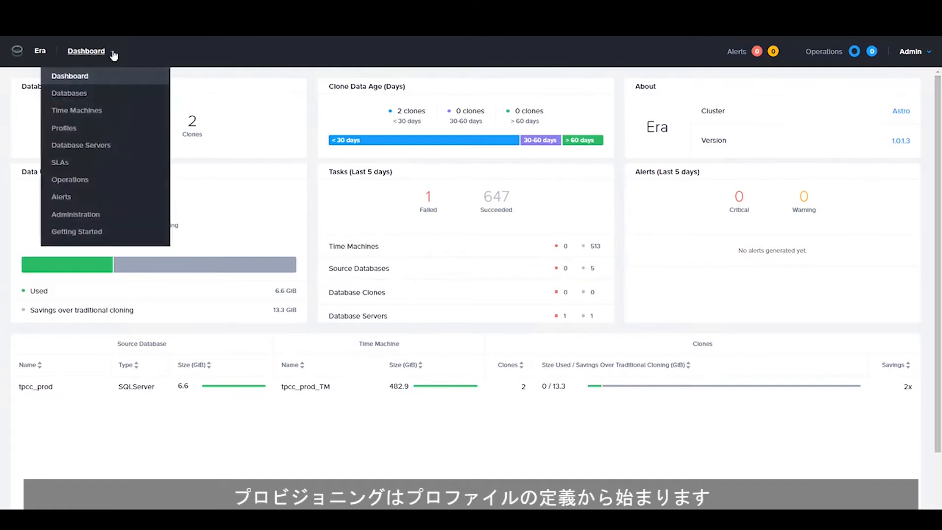
- Go to Profiles and begin a new SQL Server software profile
{"action": "left_click", "coordinate": [64, 129]}
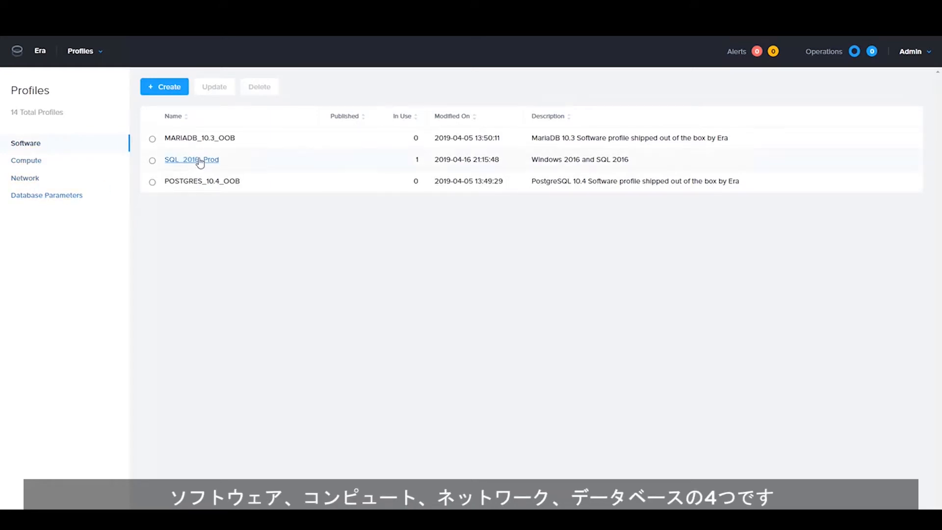
{"action": "left_click", "coordinate": [173, 91]}
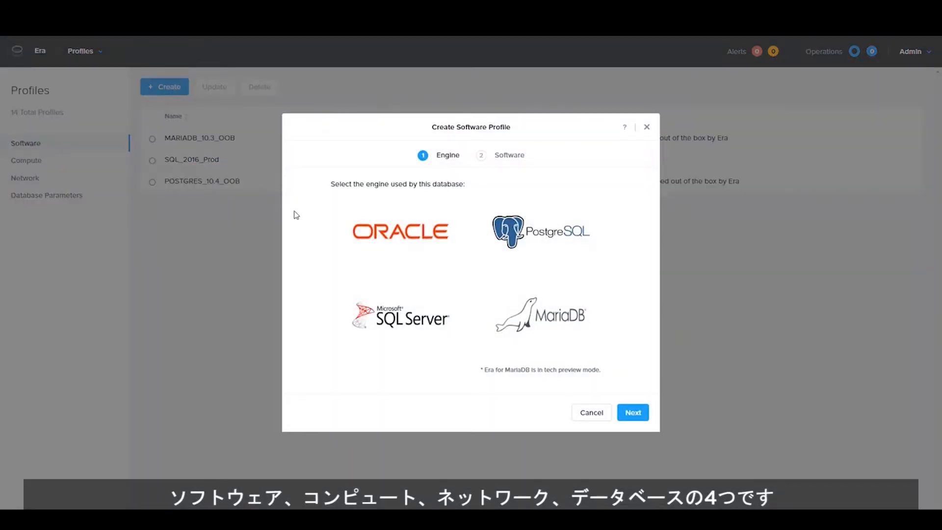
{"action": "left_click", "coordinate": [386, 323]}
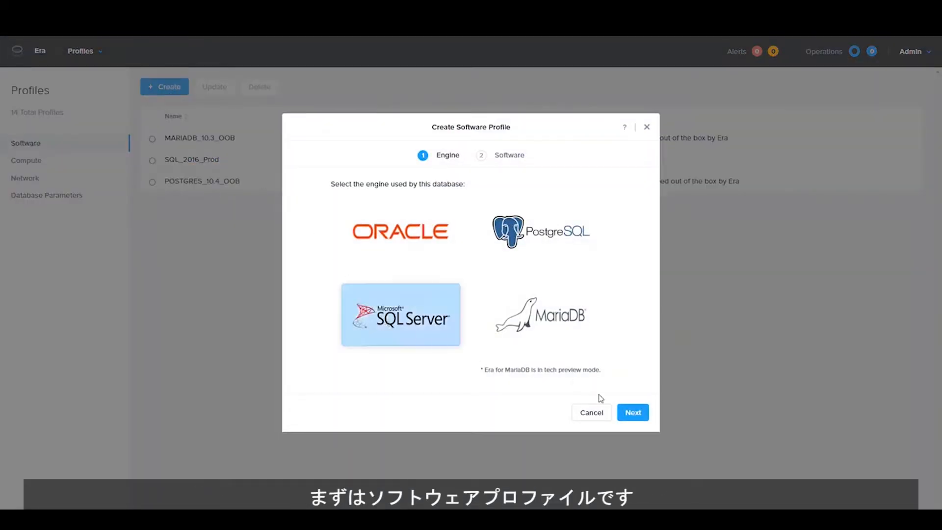
{"action": "left_click", "coordinate": [636, 415]}
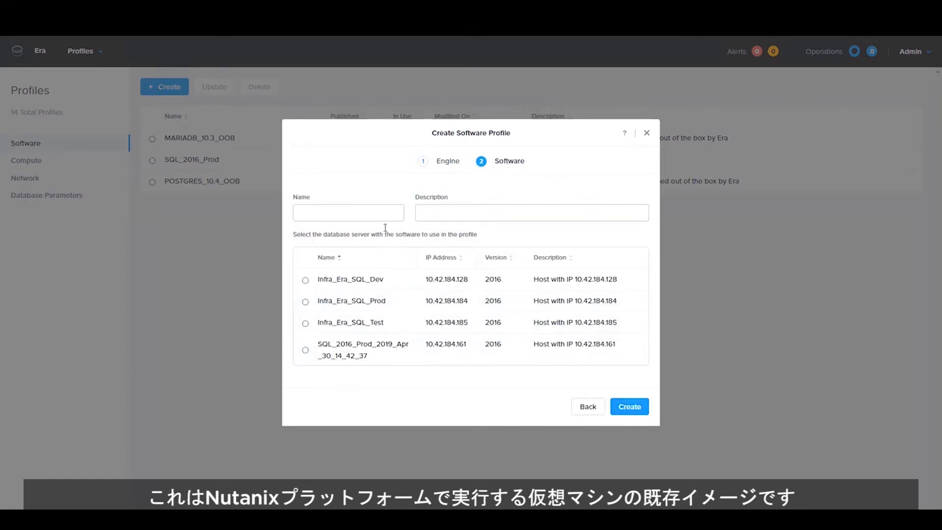
- Name the profile 'newsqlpr', pick the SQL_2016_Prod_2019_Apr_30_14_42_37 server, then discard the draft
{"action": "left_click", "coordinate": [347, 213]}
{"action": "type", "text": "newsqlprof"}
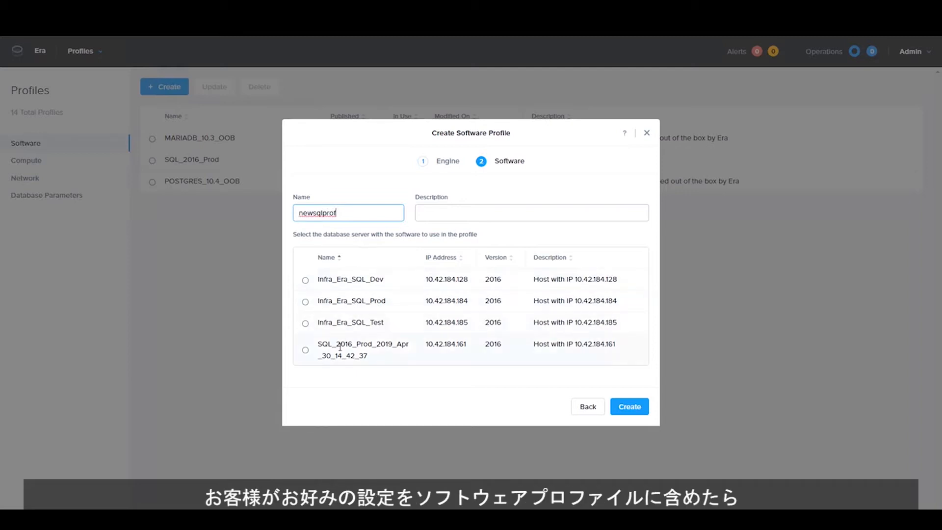
{"action": "left_click", "coordinate": [305, 351]}
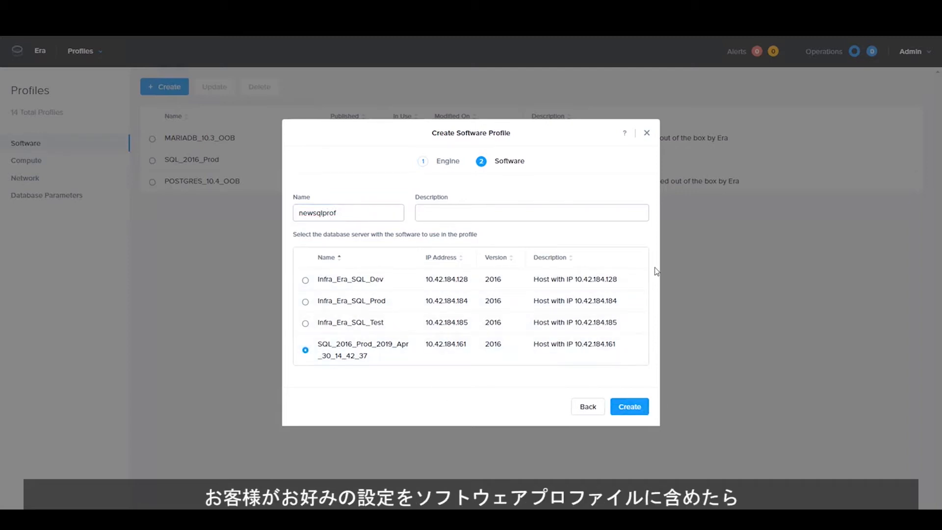
{"action": "left_click", "coordinate": [646, 133]}
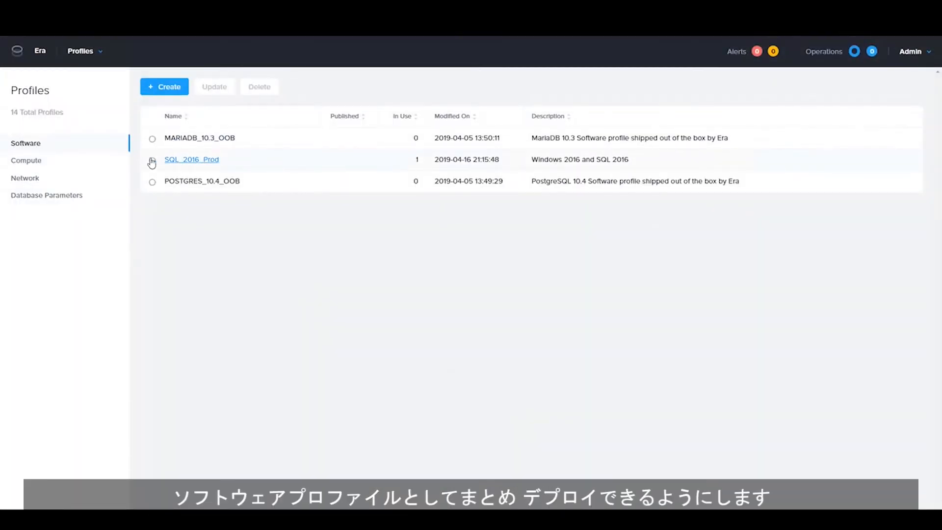
- Cancel a new compute profile, inspect DEFAULT_OOB_COMPUTE (1 vCPU, 4 cores, 32 GiB), then show Network profiles
{"action": "left_click", "coordinate": [29, 161]}
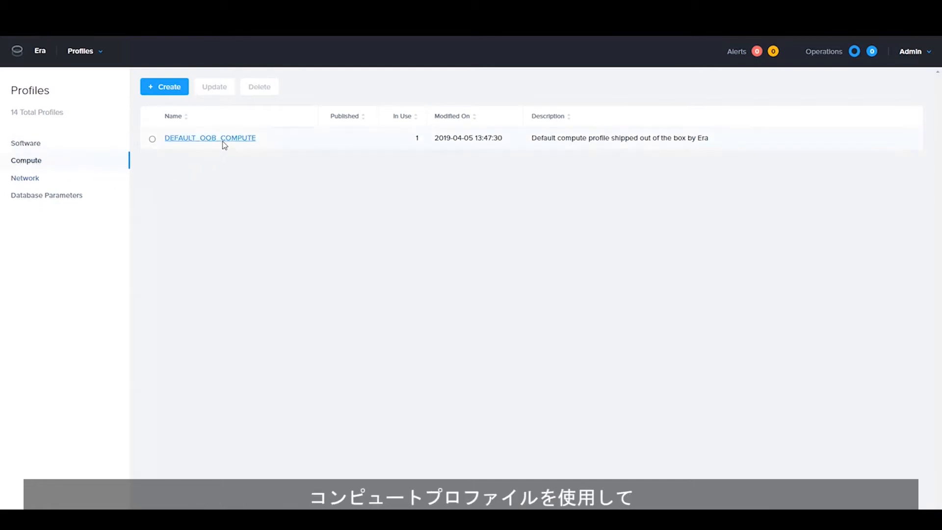
{"action": "left_click", "coordinate": [168, 89]}
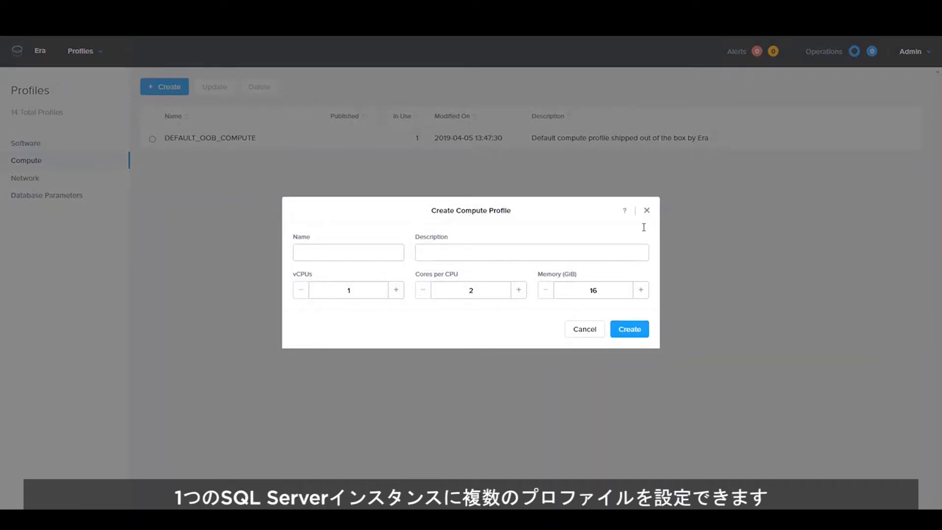
{"action": "left_click", "coordinate": [647, 211]}
{"action": "left_click", "coordinate": [239, 141]}
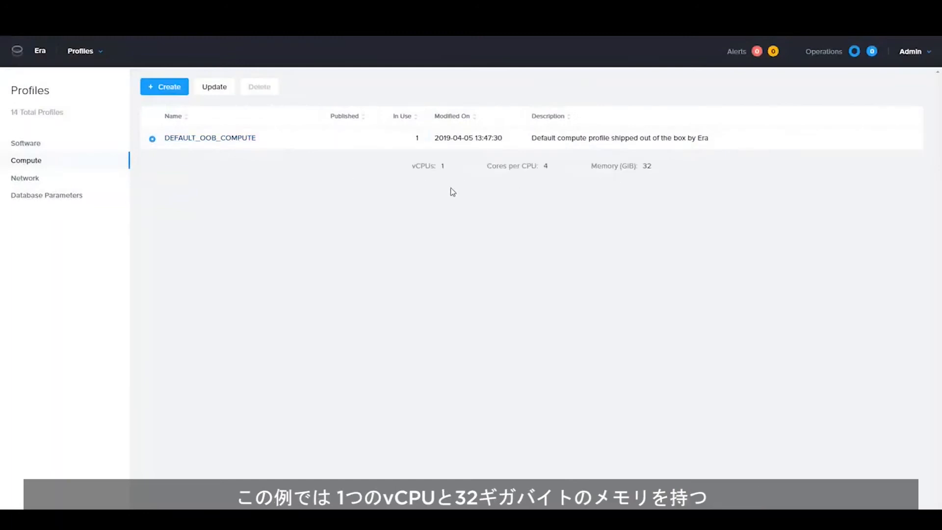
{"action": "left_click", "coordinate": [25, 179]}
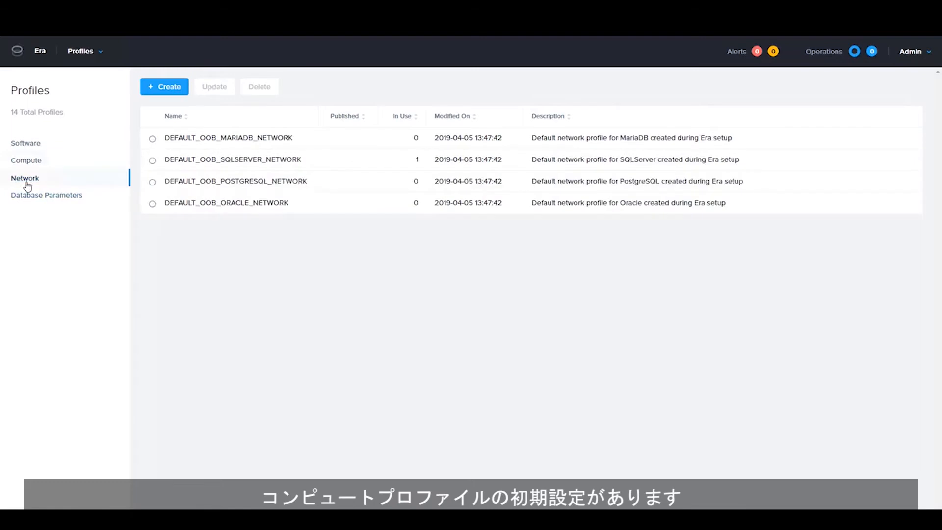
- Check DEFAULT_OOB_SQLSERVER_NETWORK's Demo_VMs vLAN, then switch to the Administration section
{"action": "left_click", "coordinate": [238, 165]}
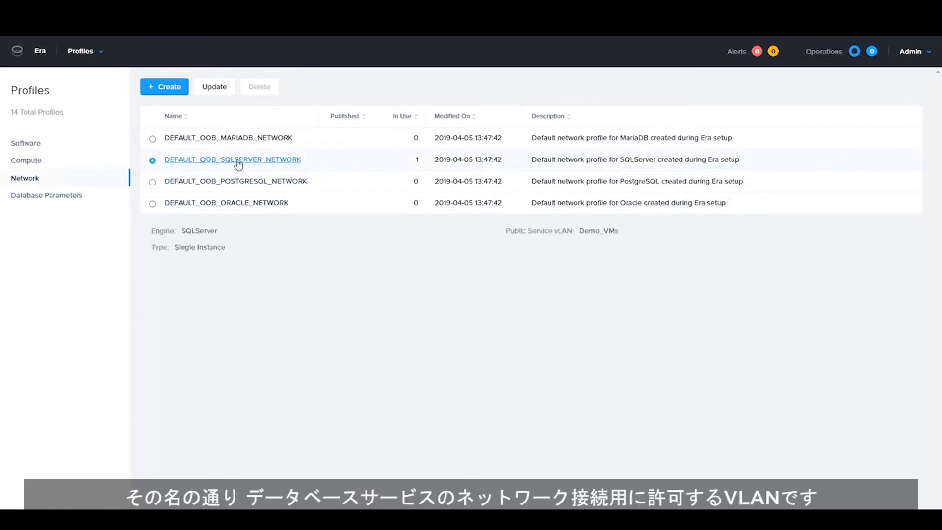
{"action": "left_click_drag", "start_coordinate": [580, 232], "coordinate": [620, 244]}
{"action": "left_click", "coordinate": [619, 245]}
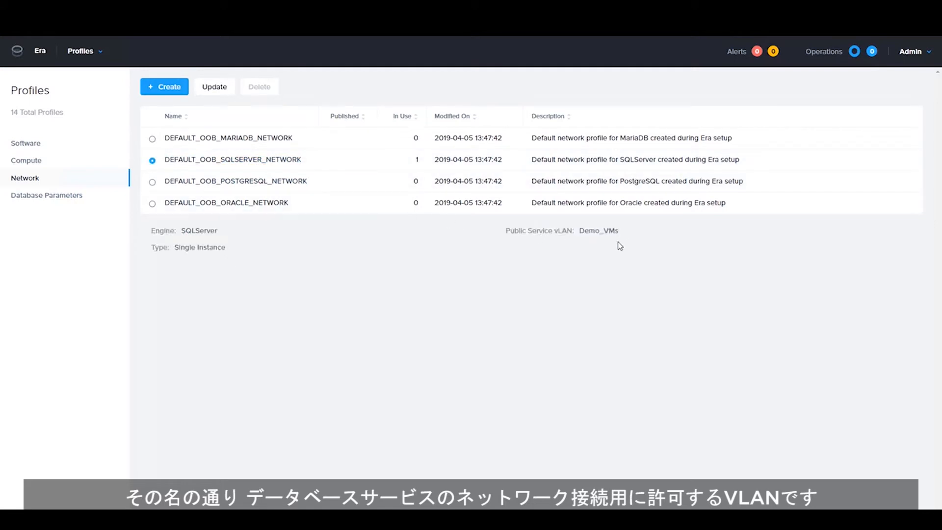
{"action": "left_click", "coordinate": [77, 55]}
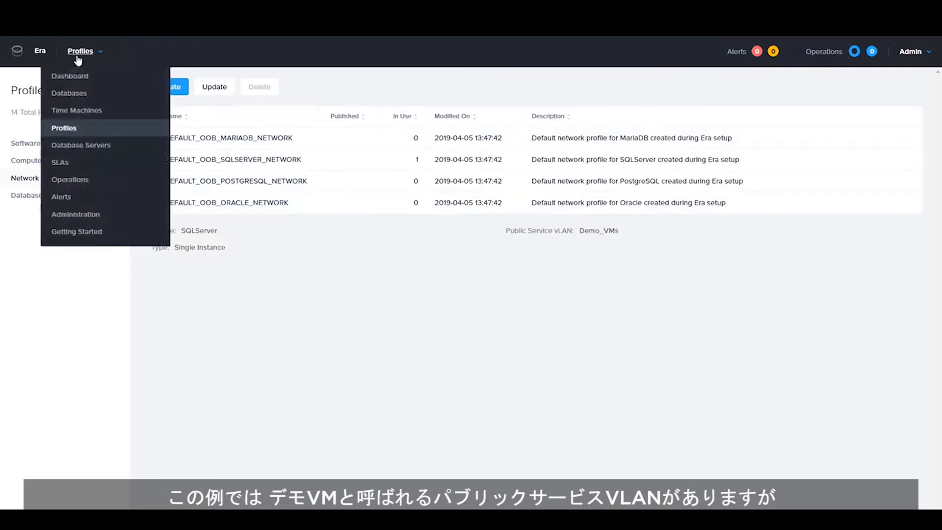
{"action": "left_click", "coordinate": [87, 214]}
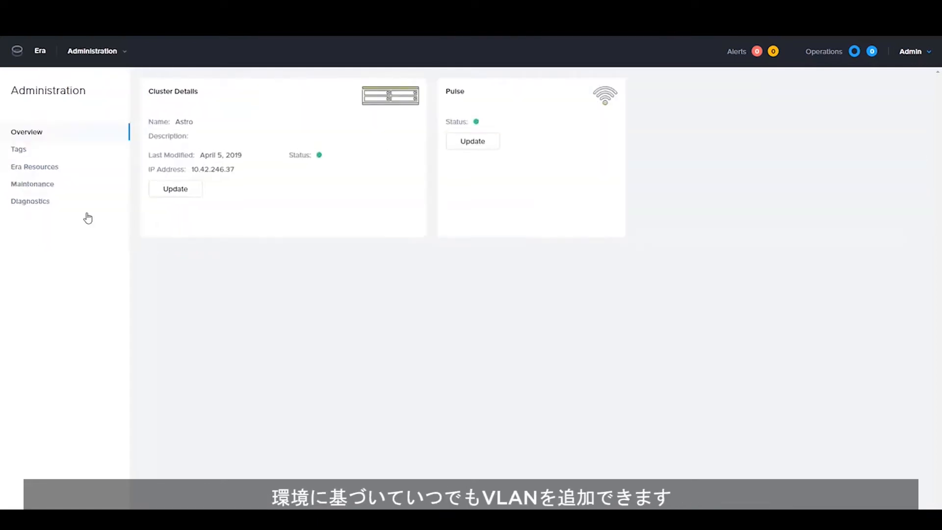
- In Era Resources, start adding the Infra_VMs vLAN but cancel, keeping Demo_VMs only
{"action": "left_click", "coordinate": [48, 169]}
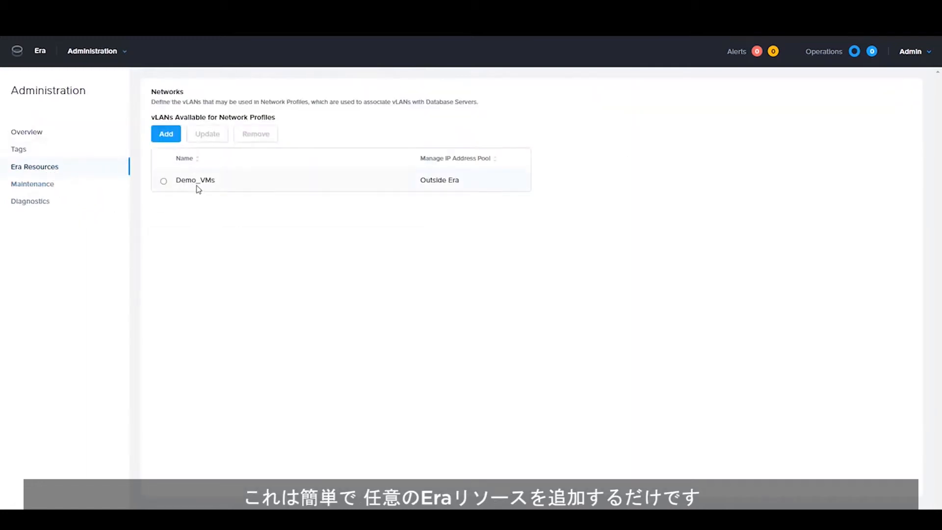
{"action": "left_click", "coordinate": [165, 138]}
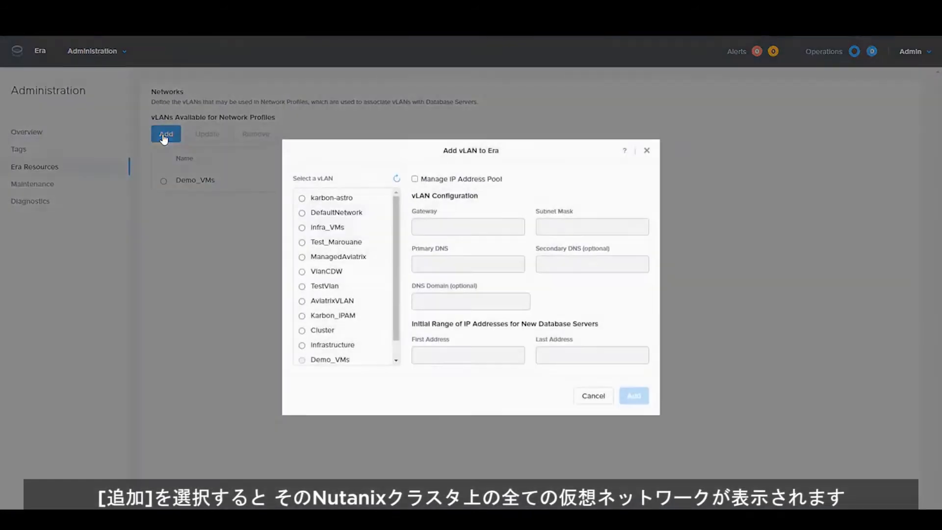
{"action": "mouse_move", "coordinate": [397, 216]}
{"action": "left_mouse_down"}
{"action": "mouse_move", "coordinate": [399, 244]}
{"action": "mouse_move", "coordinate": [397, 209]}
{"action": "left_mouse_up"}
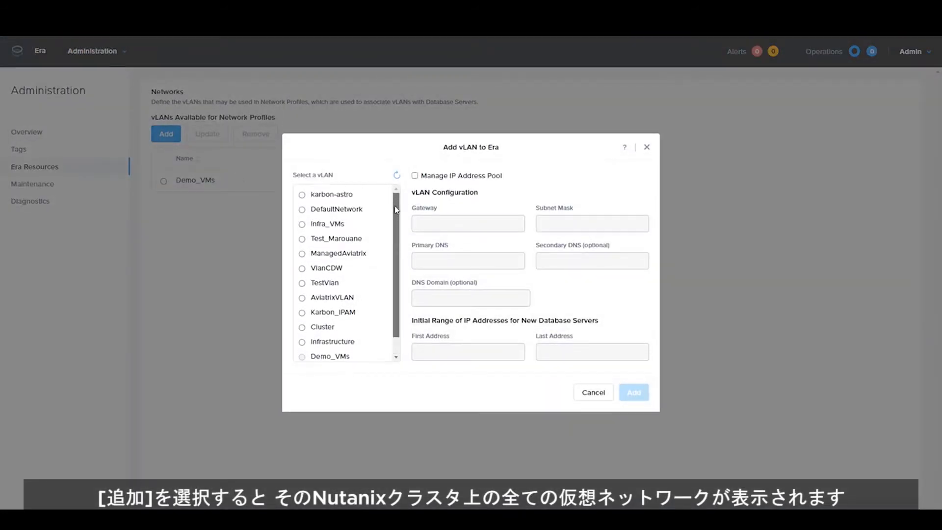
{"action": "left_click", "coordinate": [302, 224]}
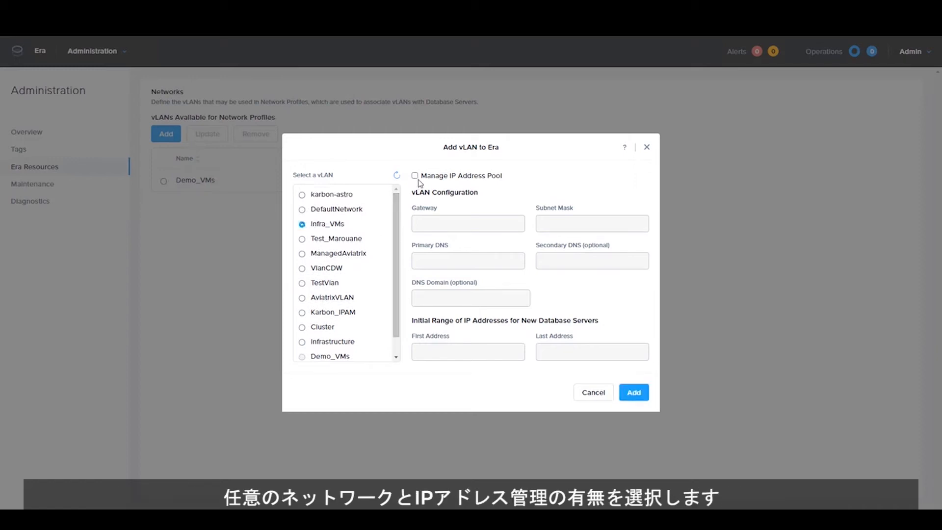
{"action": "left_click", "coordinate": [648, 149]}
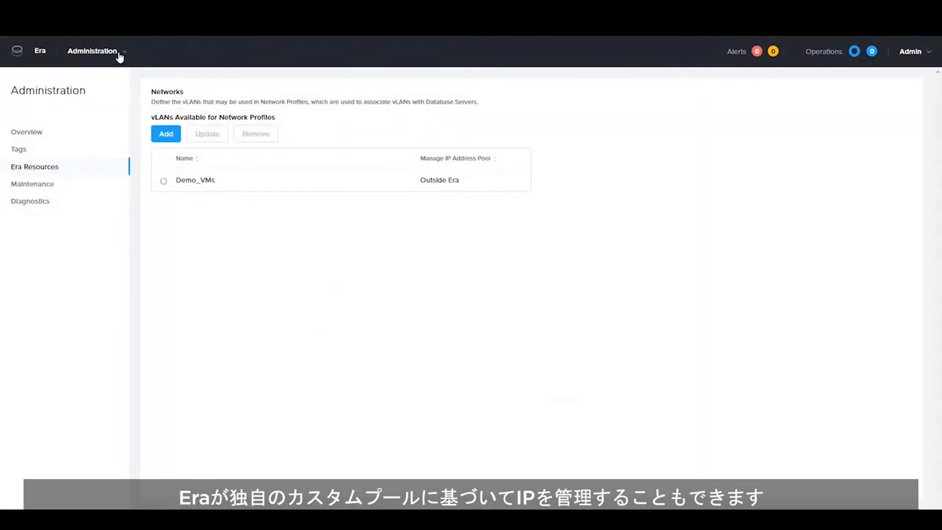
{"action": "left_click", "coordinate": [119, 55]}
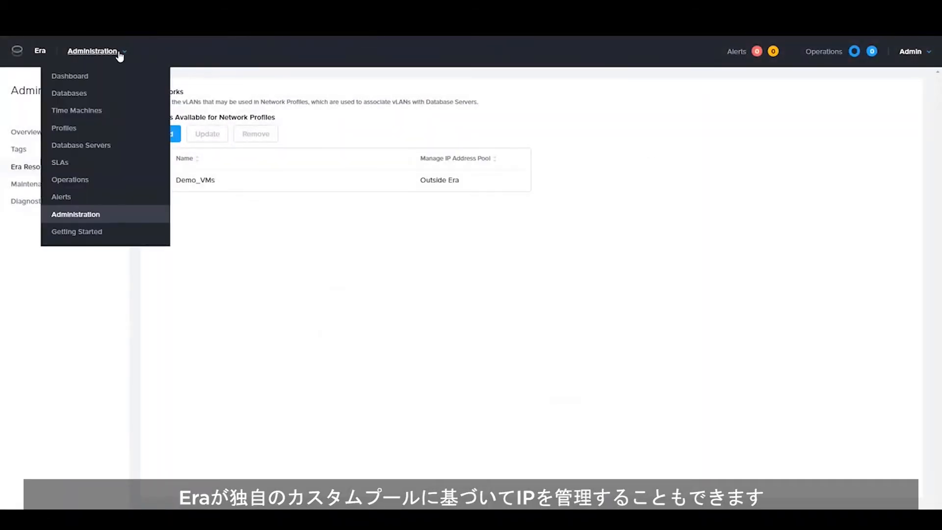
- Browse Database Parameters profiles: DEFAULT_ORACLE_PARAMS, then the SQL Server instance and database defaults
{"action": "left_click", "coordinate": [68, 132]}
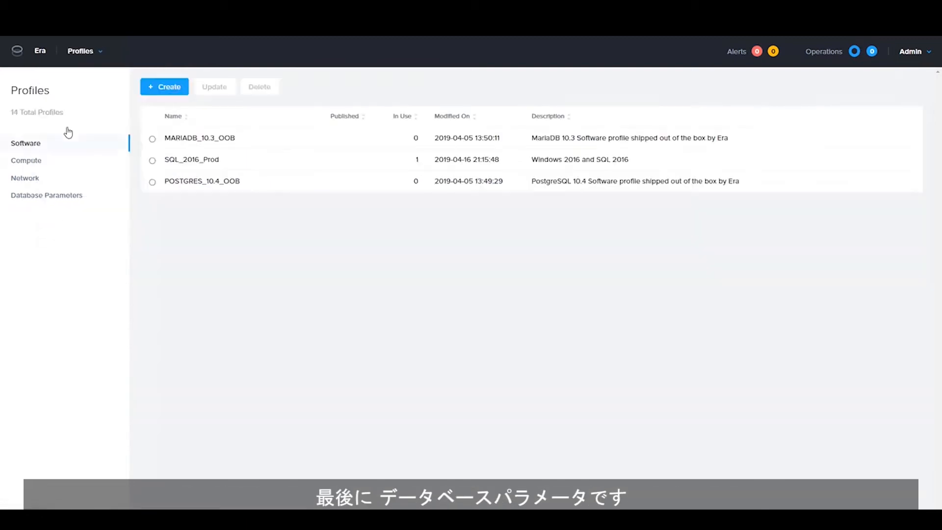
{"action": "left_click", "coordinate": [56, 196]}
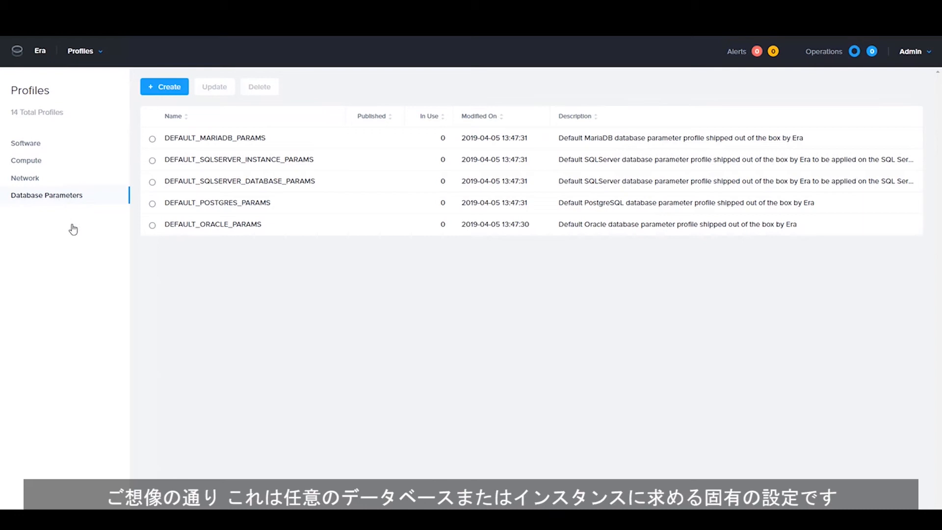
{"action": "left_click", "coordinate": [213, 227]}
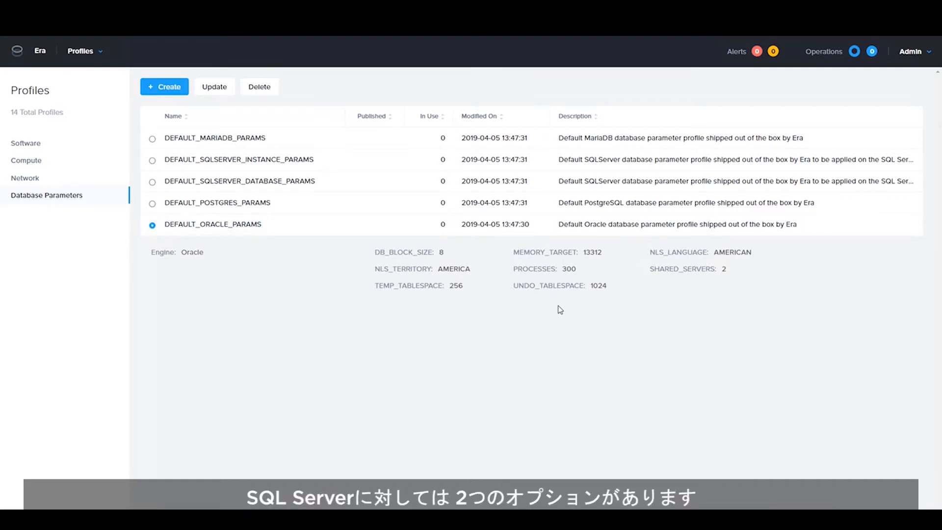
{"action": "left_click", "coordinate": [153, 161]}
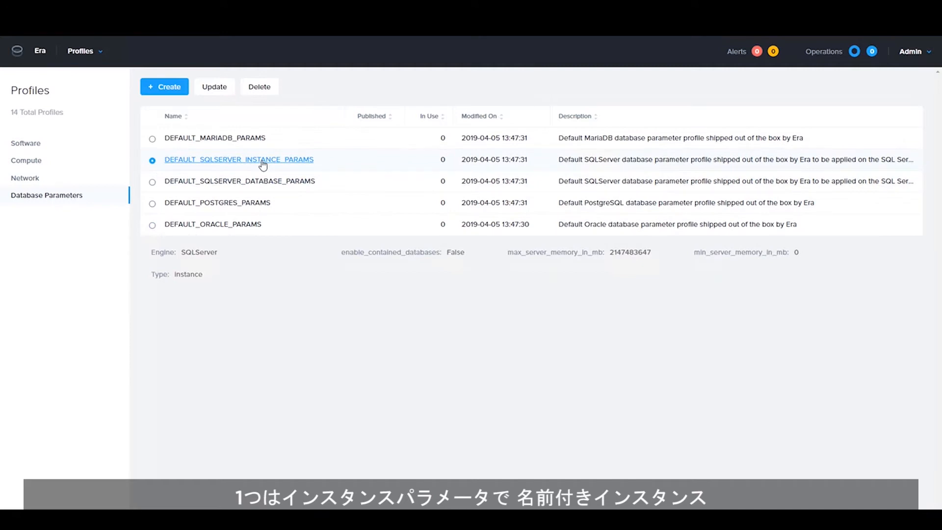
{"action": "left_click", "coordinate": [152, 183]}
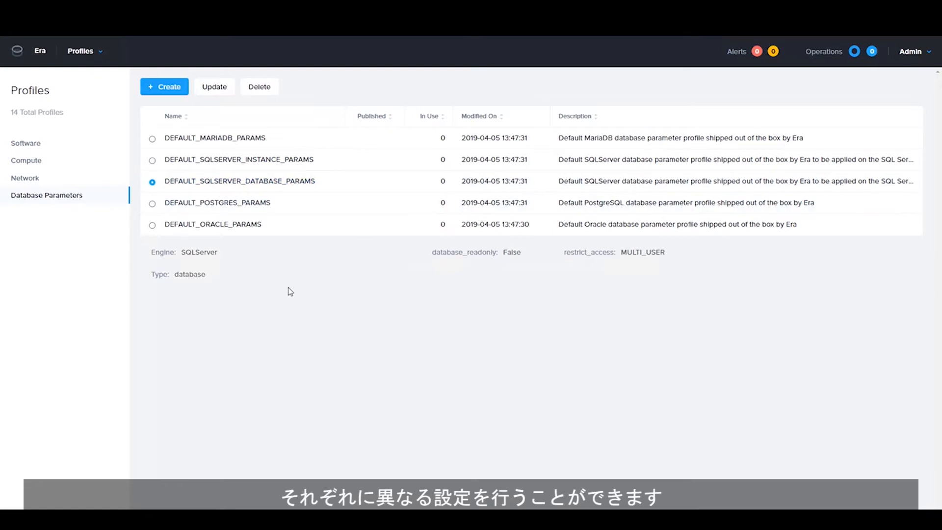
{"action": "left_click", "coordinate": [100, 55]}
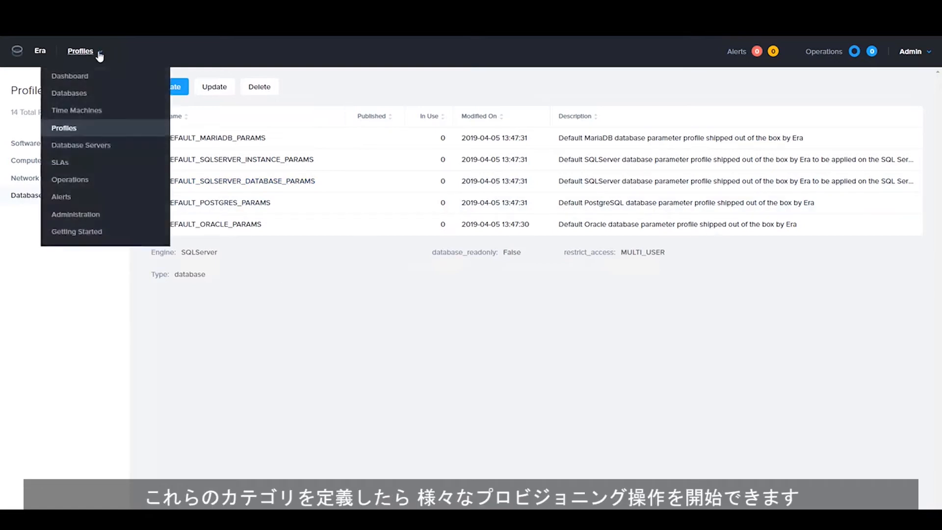
- Open Database Servers and switch to the List view of the four SQLServer hosts
{"action": "left_click", "coordinate": [98, 147]}
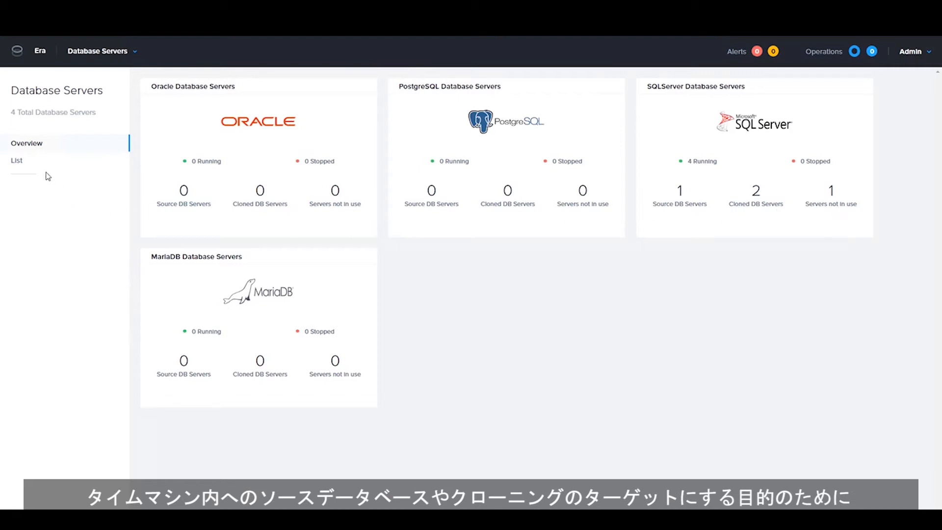
{"action": "left_click", "coordinate": [16, 162]}
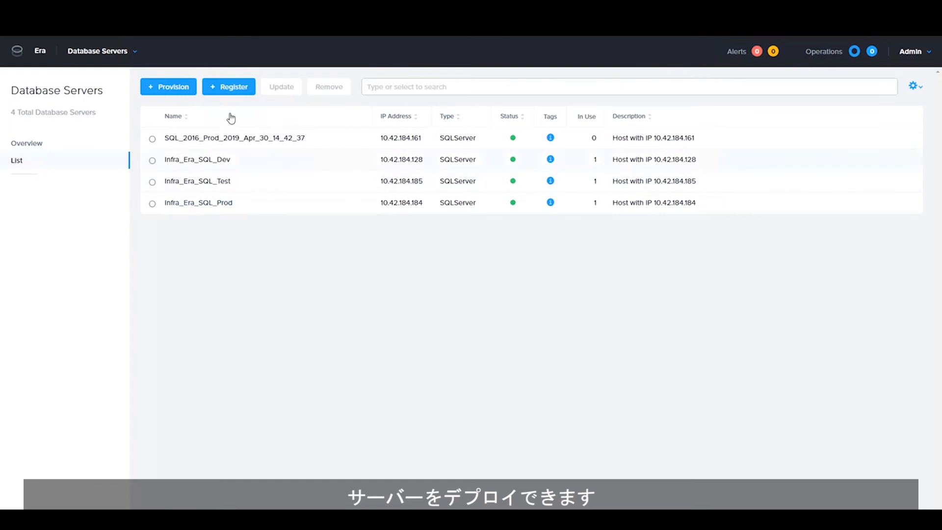
{"action": "left_click", "coordinate": [230, 92]}
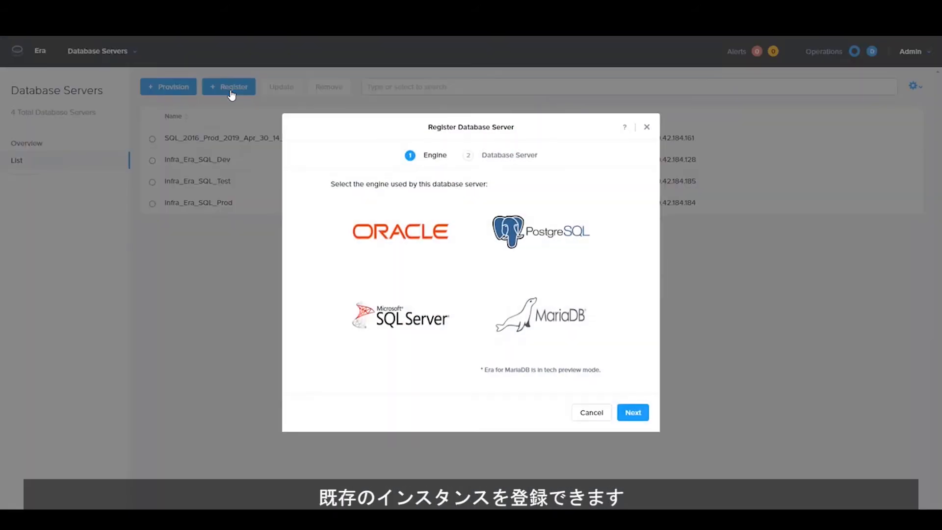
{"action": "left_click", "coordinate": [413, 315]}
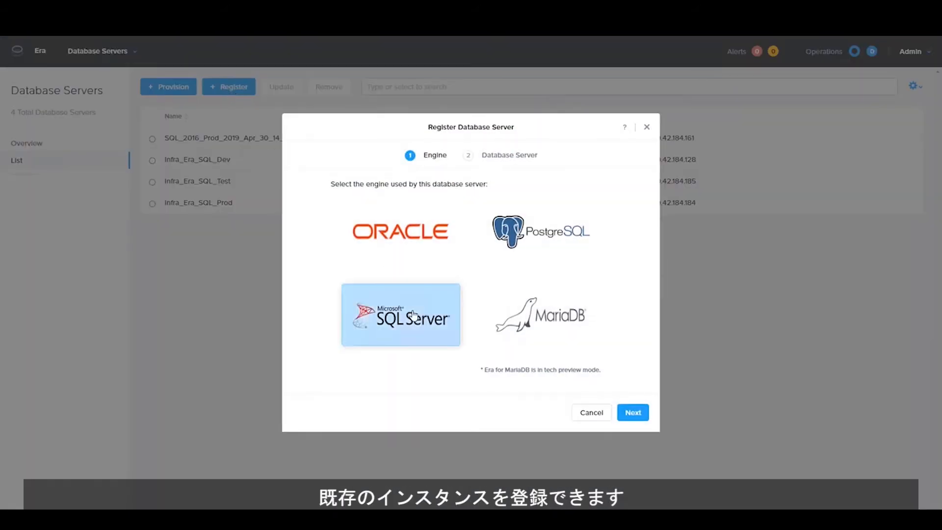
{"action": "left_click", "coordinate": [637, 416]}
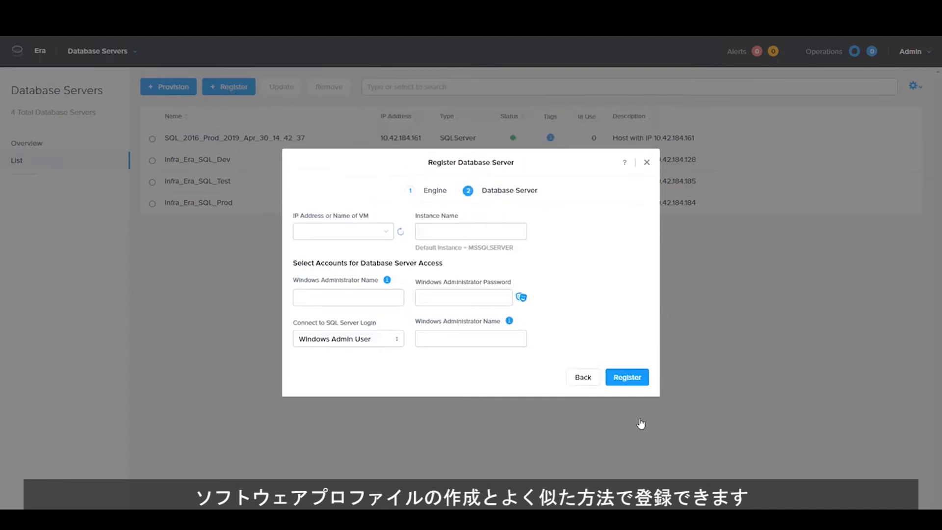
{"action": "left_click", "coordinate": [338, 231]}
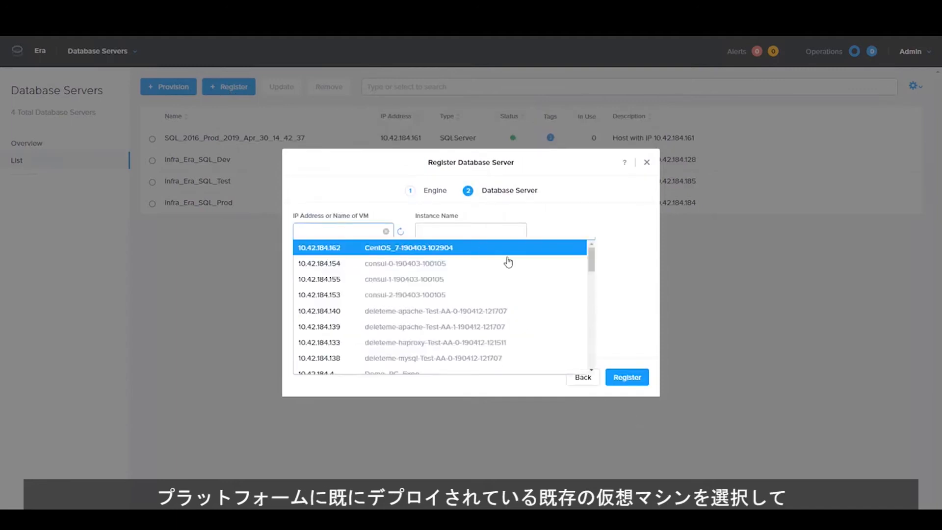
{"action": "left_click_drag", "start_coordinate": [592, 256], "coordinate": [615, 338]}
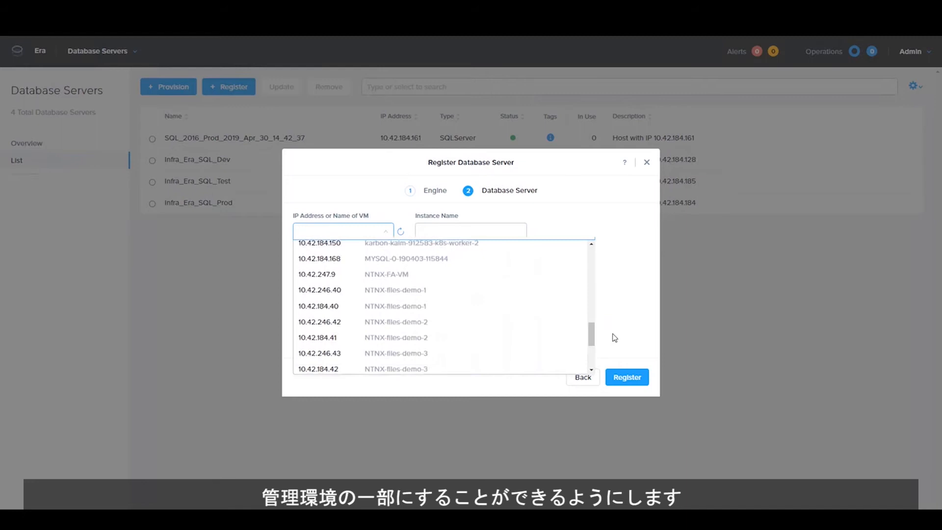
{"action": "left_click", "coordinate": [410, 266]}
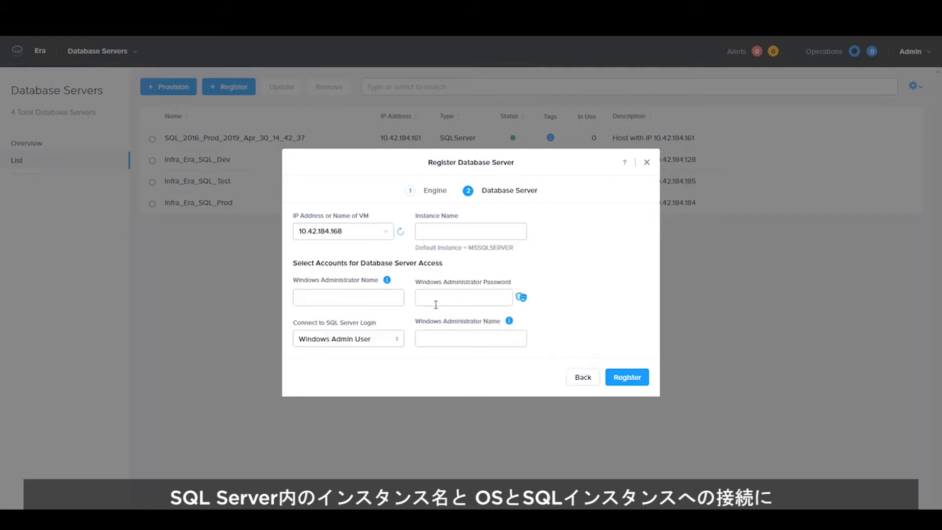
- Cancel the registration and start provisioning a server from the SQL_2016_Prod software profile
{"action": "left_click", "coordinate": [646, 163]}
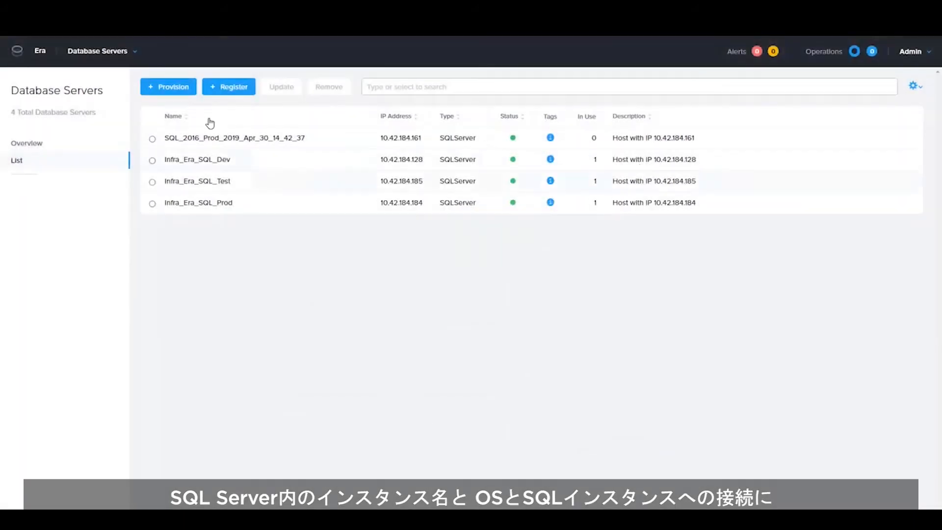
{"action": "left_click", "coordinate": [180, 91]}
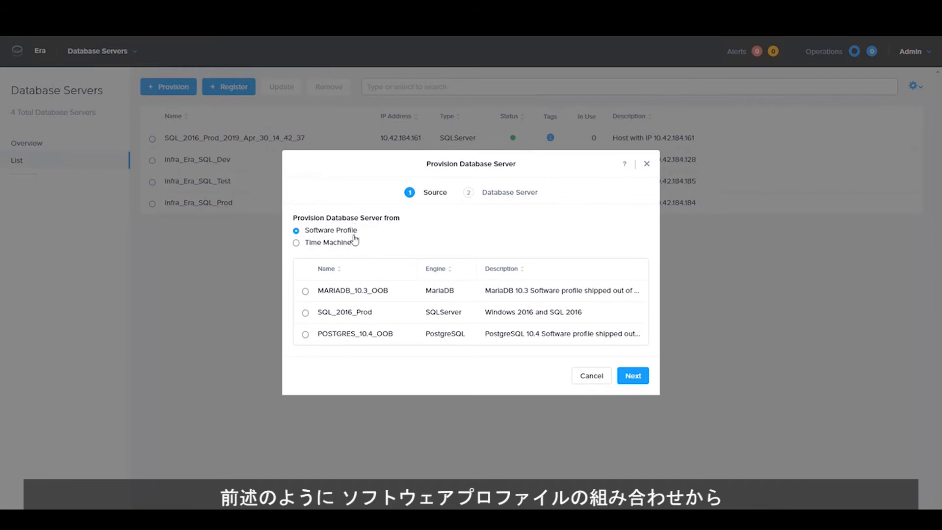
{"action": "left_click", "coordinate": [296, 243]}
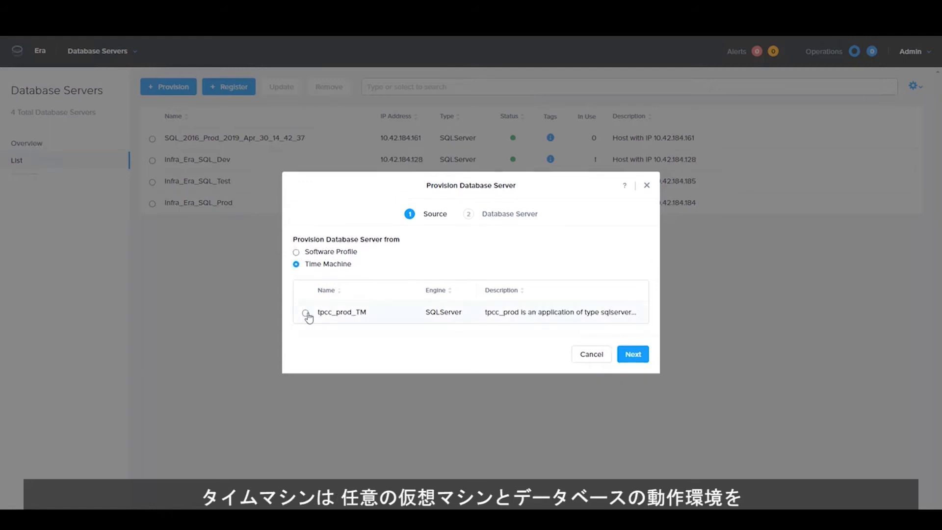
{"action": "left_click", "coordinate": [296, 253]}
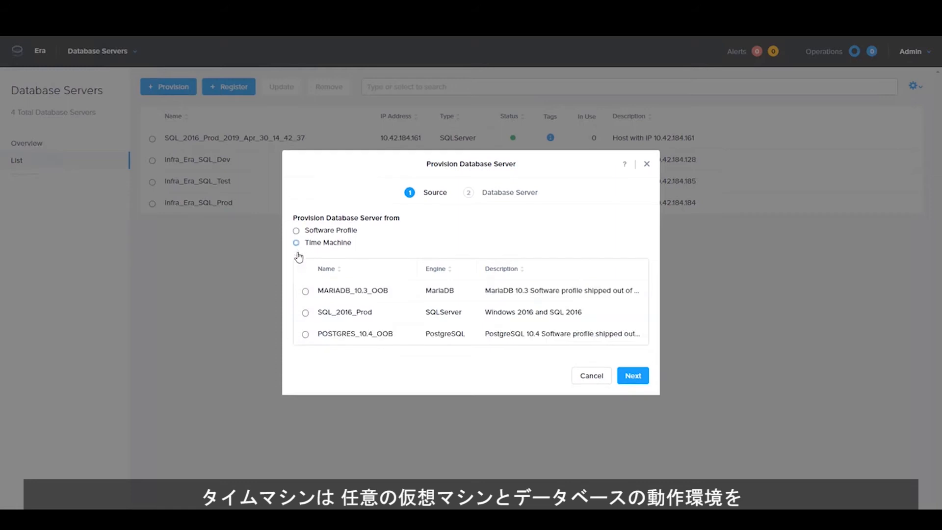
{"action": "left_click", "coordinate": [305, 312]}
{"action": "left_click", "coordinate": [632, 376]}
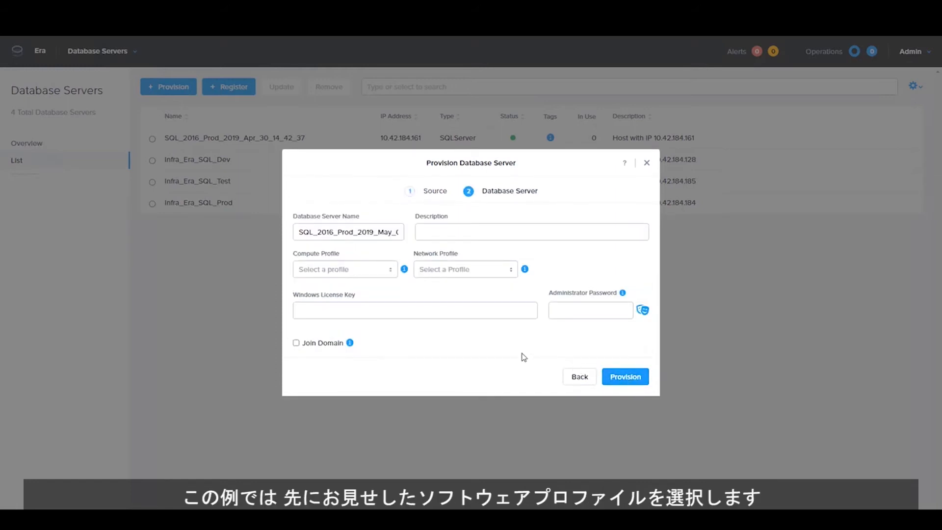
- Choose DEFAULT_OOB_COMPUTE and the default SQL Server network profile, and tick Join Domain
{"action": "left_click", "coordinate": [349, 270]}
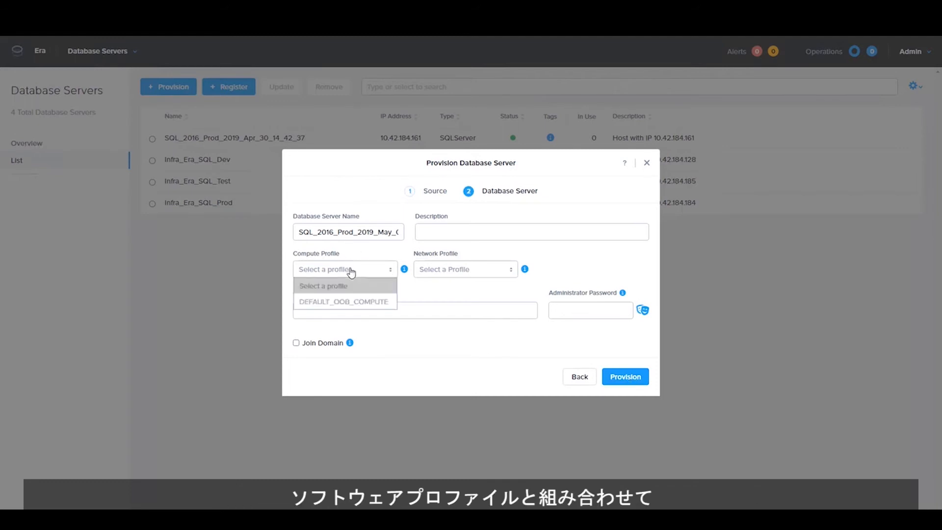
{"action": "left_click", "coordinate": [374, 302]}
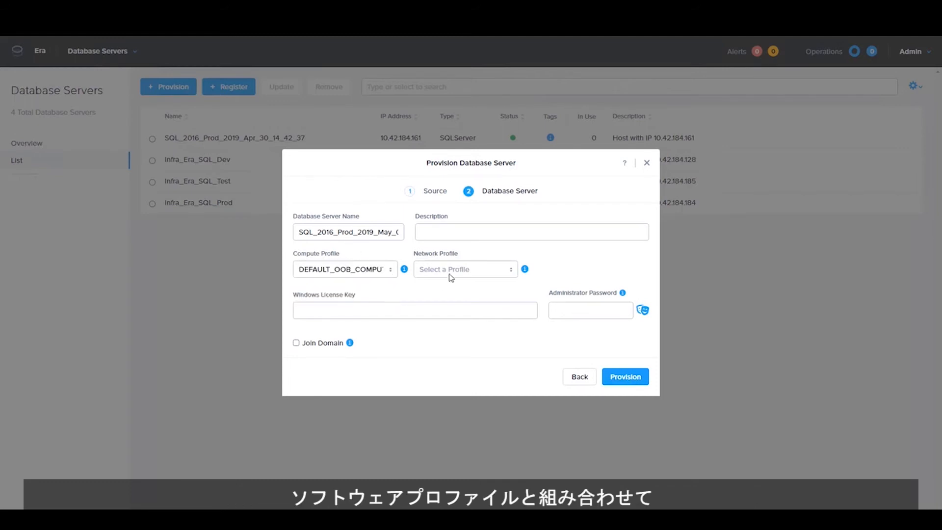
{"action": "left_click", "coordinate": [463, 269]}
{"action": "left_click", "coordinate": [470, 301]}
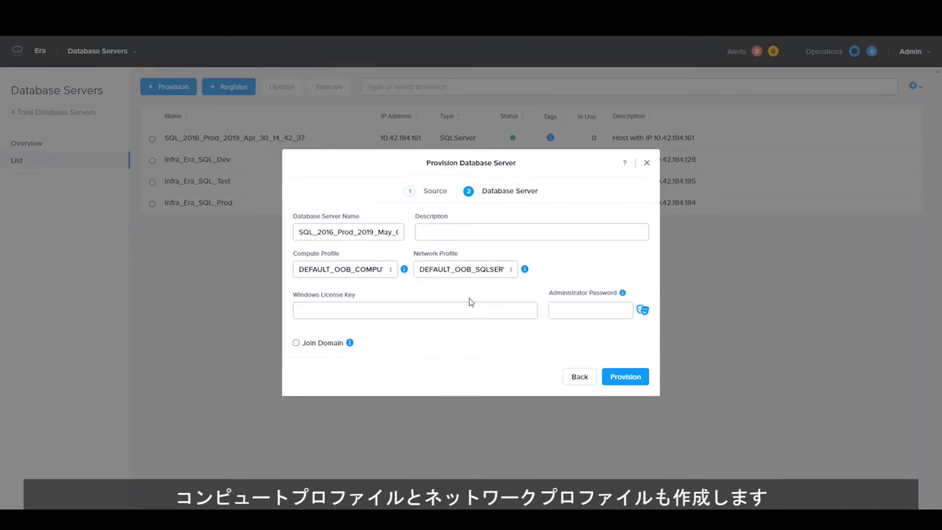
{"action": "left_click", "coordinate": [296, 343]}
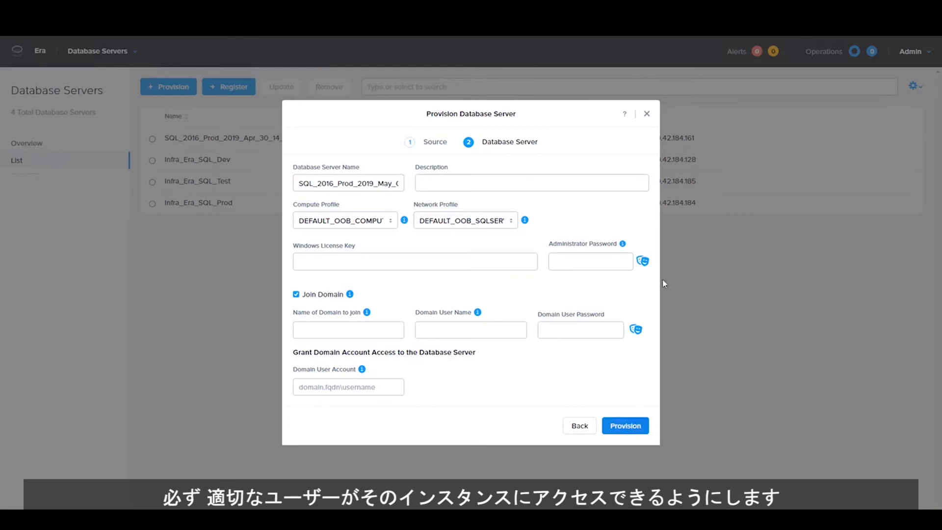
- Cancel provisioning, then go to Databases and list SQL Server sources like tpcc_prod
{"action": "left_click", "coordinate": [646, 114]}
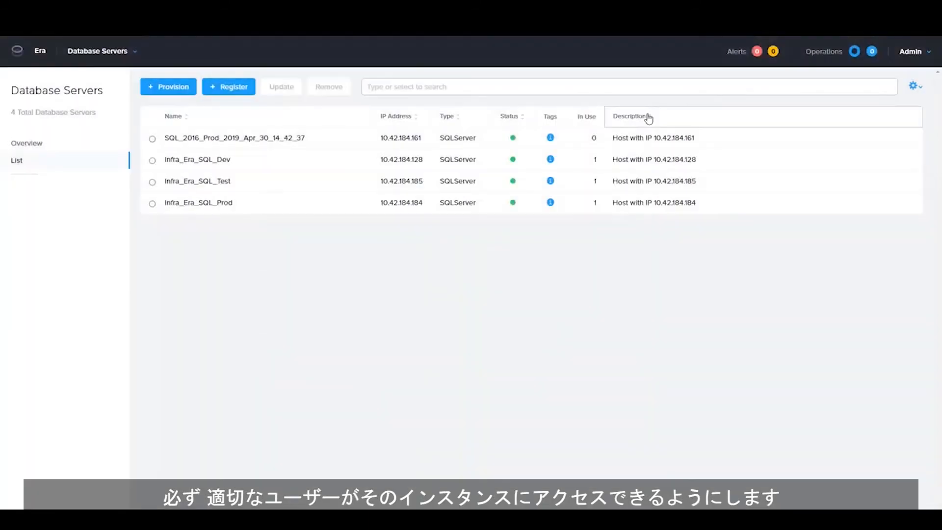
{"action": "left_click", "coordinate": [96, 55]}
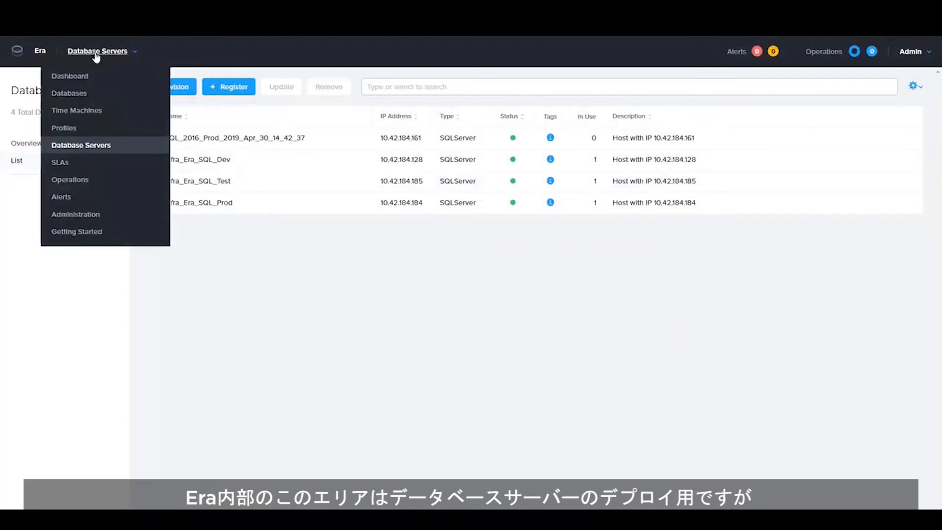
{"action": "left_click", "coordinate": [81, 96]}
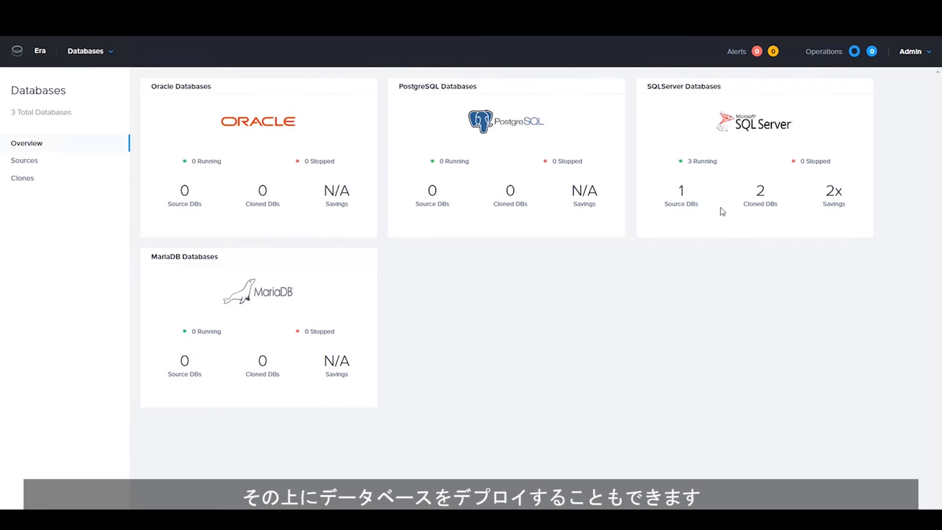
{"action": "left_click", "coordinate": [678, 206]}
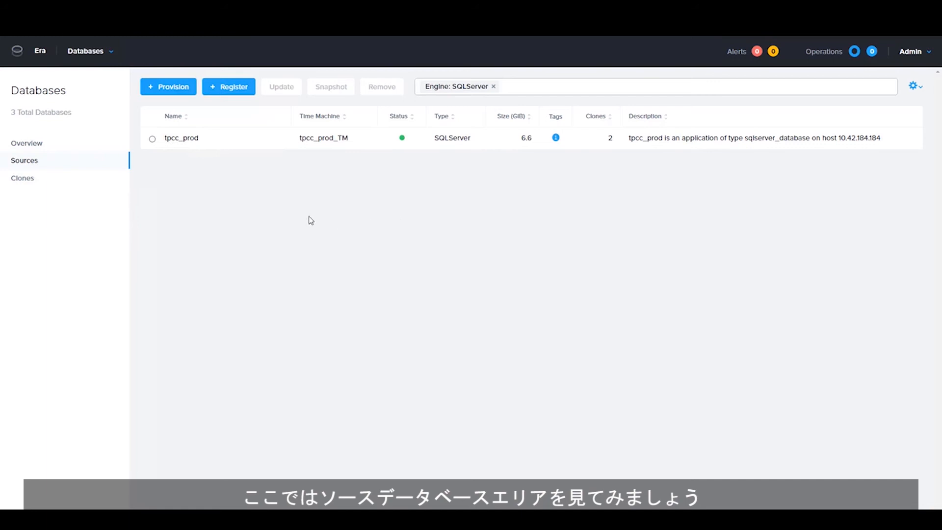
- Begin registering a SQL Server database hosted on the registered server 10.42.184.161
{"action": "left_click", "coordinate": [230, 90]}
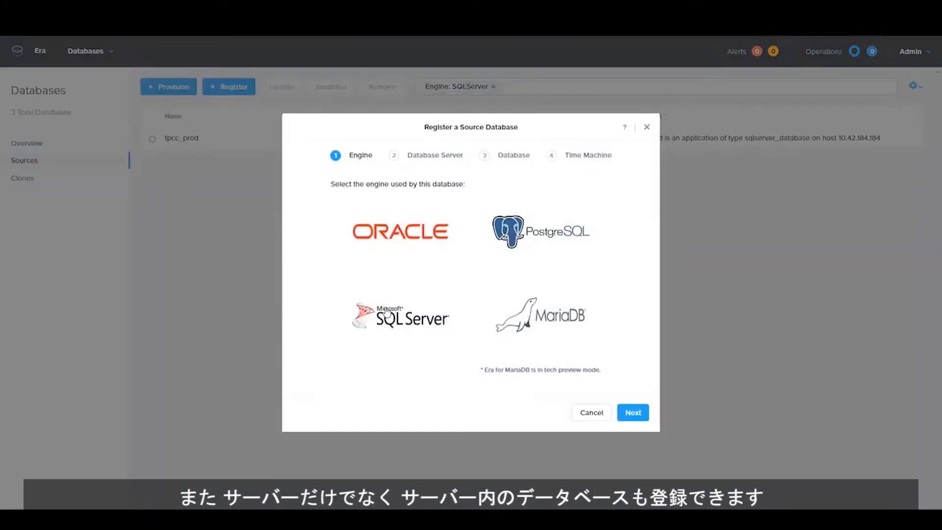
{"action": "left_click", "coordinate": [392, 318]}
{"action": "left_click", "coordinate": [632, 413]}
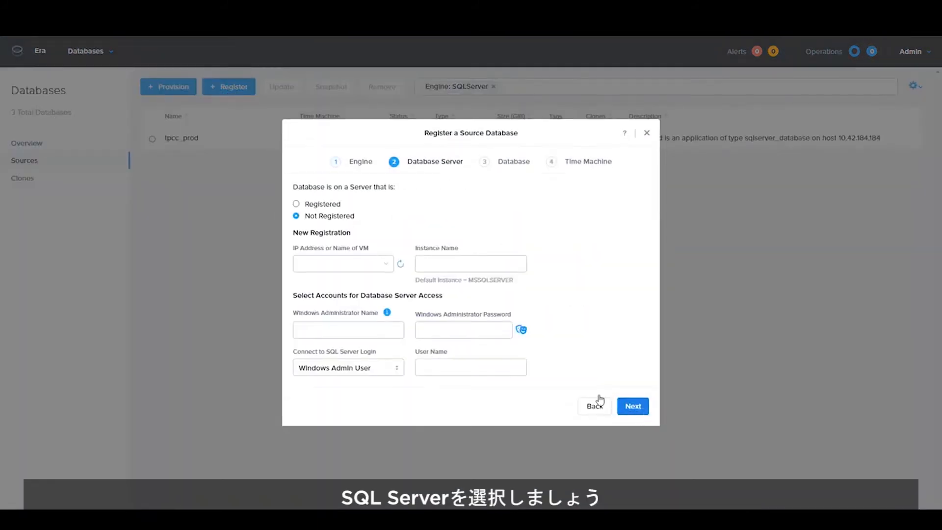
{"action": "left_click", "coordinate": [297, 204]}
{"action": "left_click", "coordinate": [304, 333]}
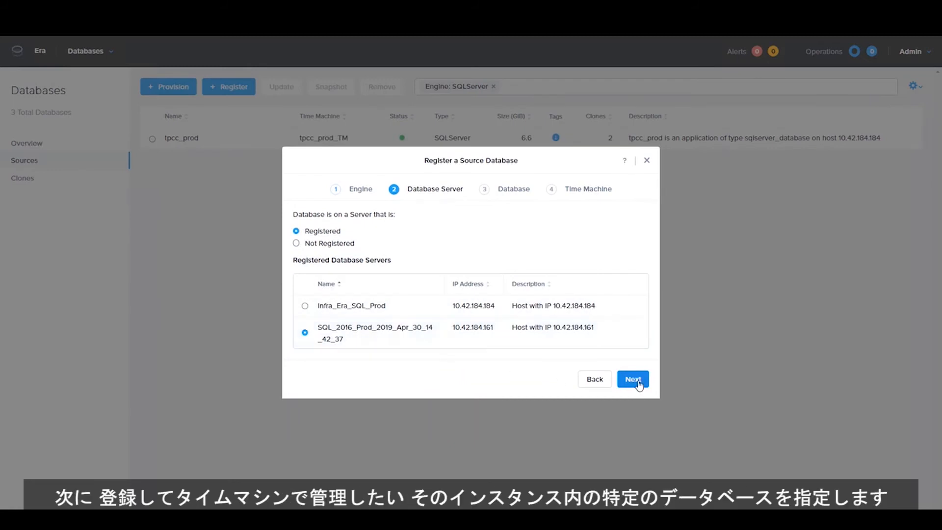
{"action": "left_click", "coordinate": [632, 379]}
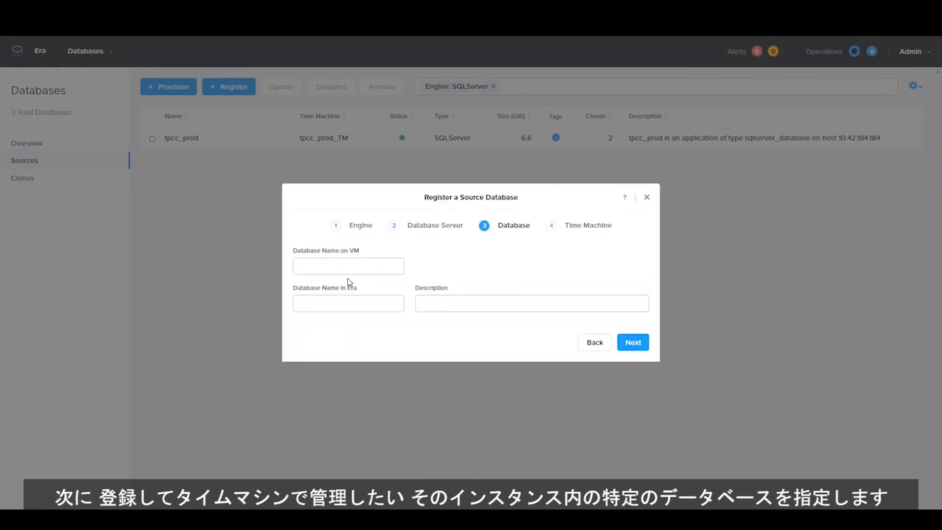
- Enter tpcc as the database name on the VM to reach the Time Machine settings
{"action": "left_click", "coordinate": [343, 269]}
{"action": "type", "text": "tpcc"}
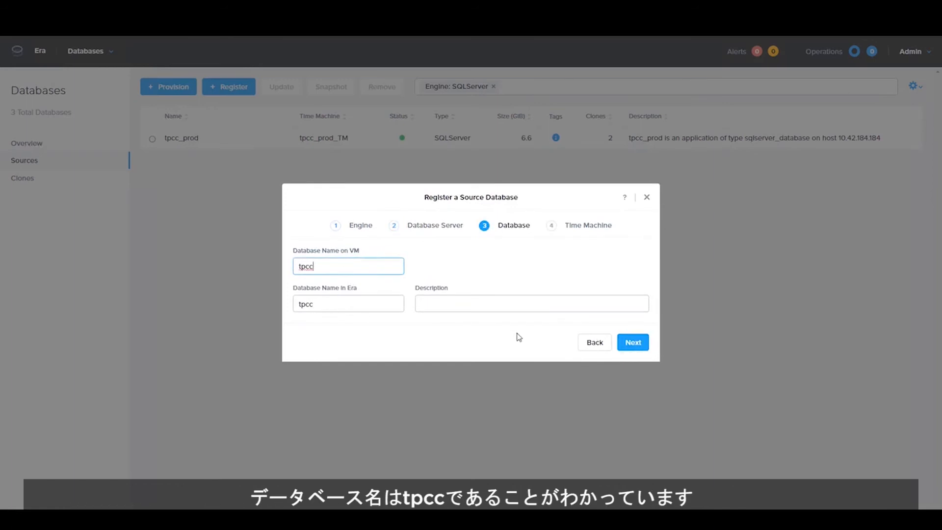
{"action": "left_click", "coordinate": [633, 342]}
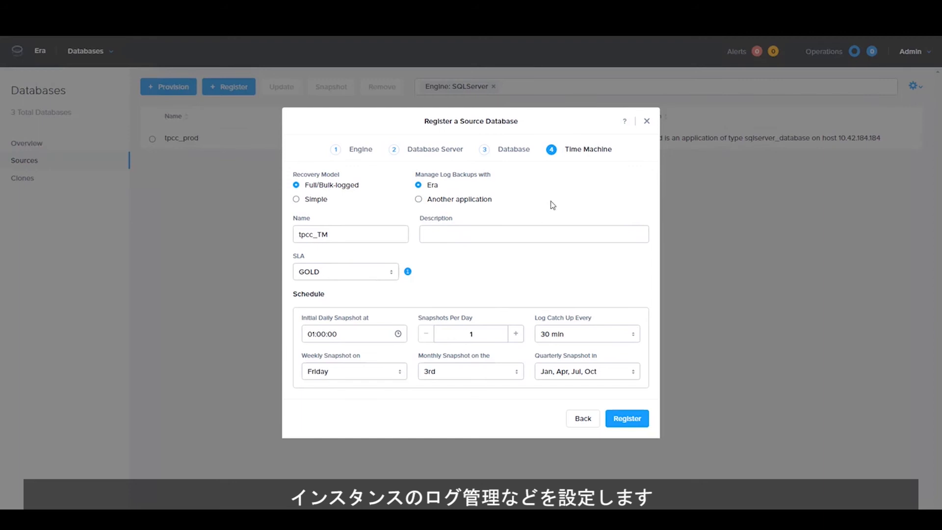
- Cancel the tpcc registration and start provisioning a new SQL Server database
{"action": "left_click", "coordinate": [647, 122]}
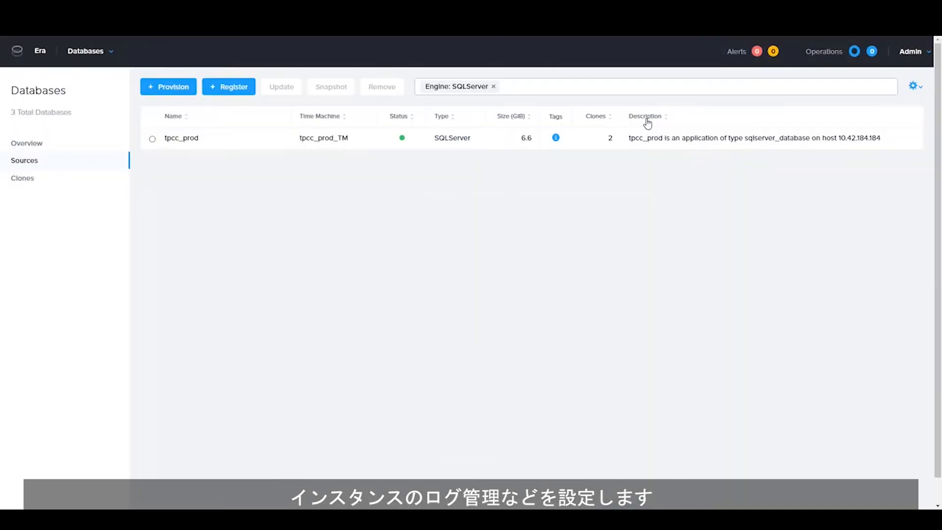
{"action": "left_click", "coordinate": [174, 89]}
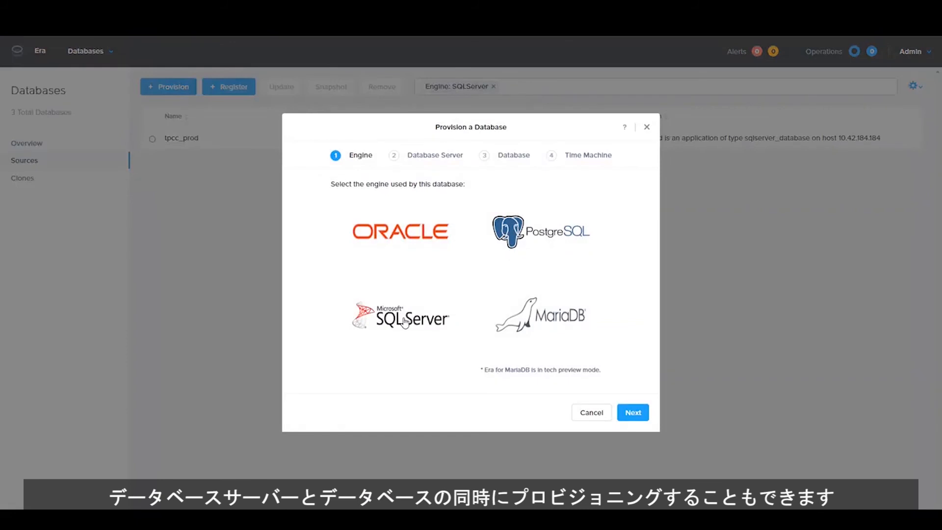
{"action": "left_click", "coordinate": [405, 324]}
{"action": "left_click", "coordinate": [633, 415]}
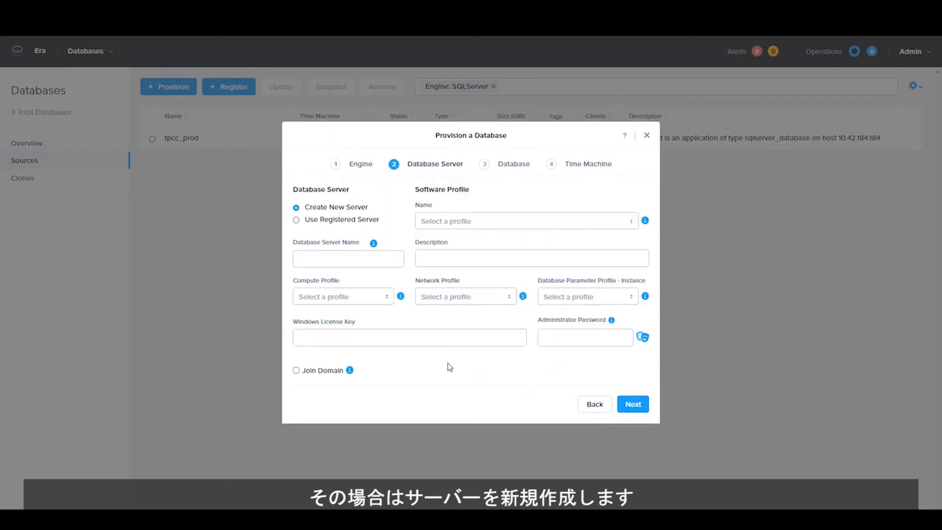
- Choose the SQL_2016_Prod software profile plus default compute, network and instance parameter profiles
{"action": "left_click", "coordinate": [473, 222]}
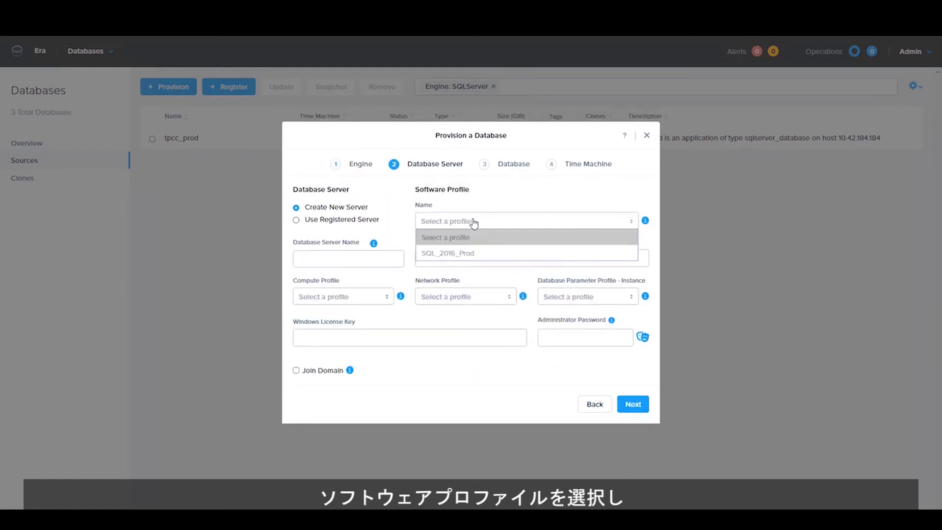
{"action": "left_click", "coordinate": [475, 254]}
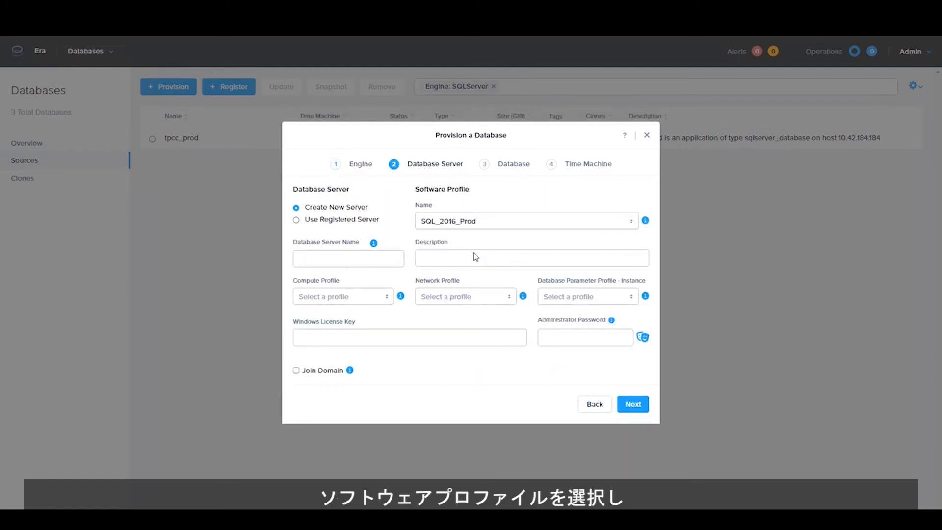
{"action": "left_click", "coordinate": [339, 296]}
{"action": "left_click", "coordinate": [337, 329]}
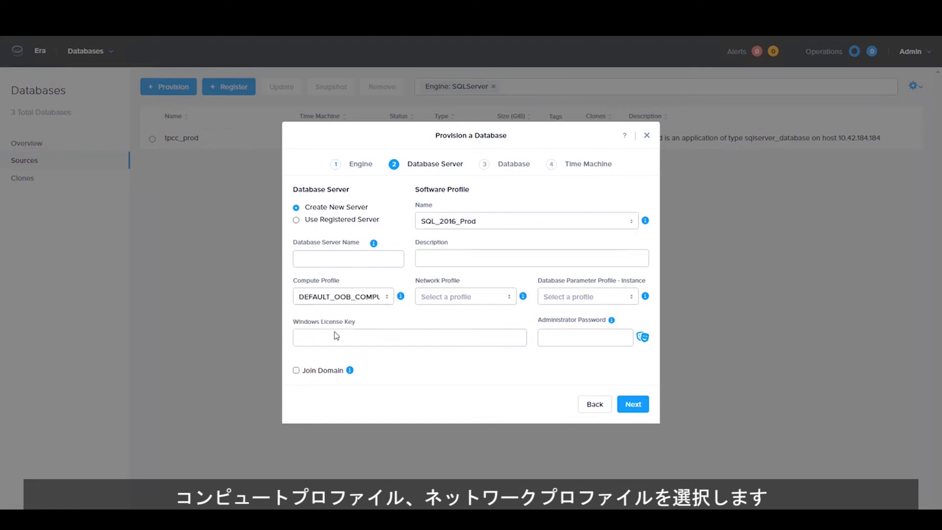
{"action": "left_click", "coordinate": [454, 297]}
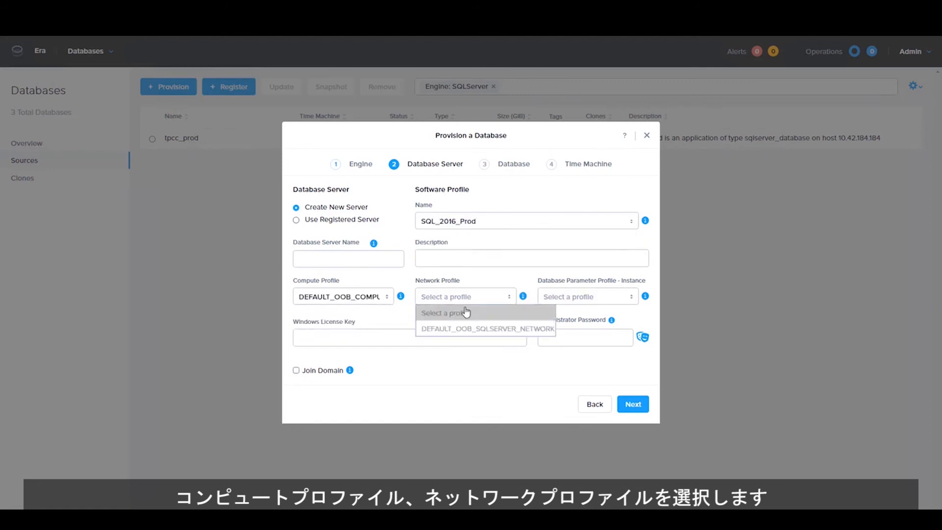
{"action": "left_click", "coordinate": [481, 328]}
{"action": "left_click", "coordinate": [596, 296]}
{"action": "left_click", "coordinate": [581, 328]}
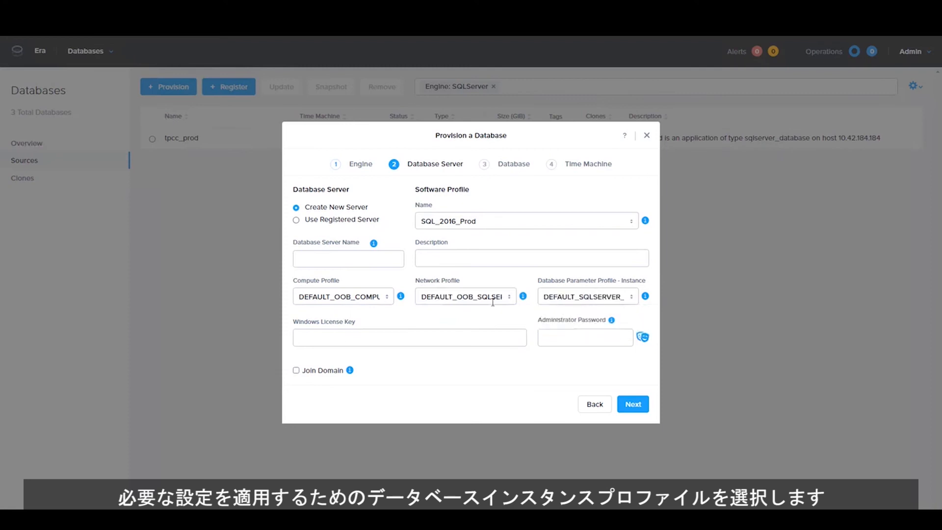
- Name the new database server newsqlserver and set its administrator password
{"action": "left_click", "coordinate": [363, 259]}
{"action": "type", "text": "newsqlserver"}
{"action": "left_click", "coordinate": [566, 336]}
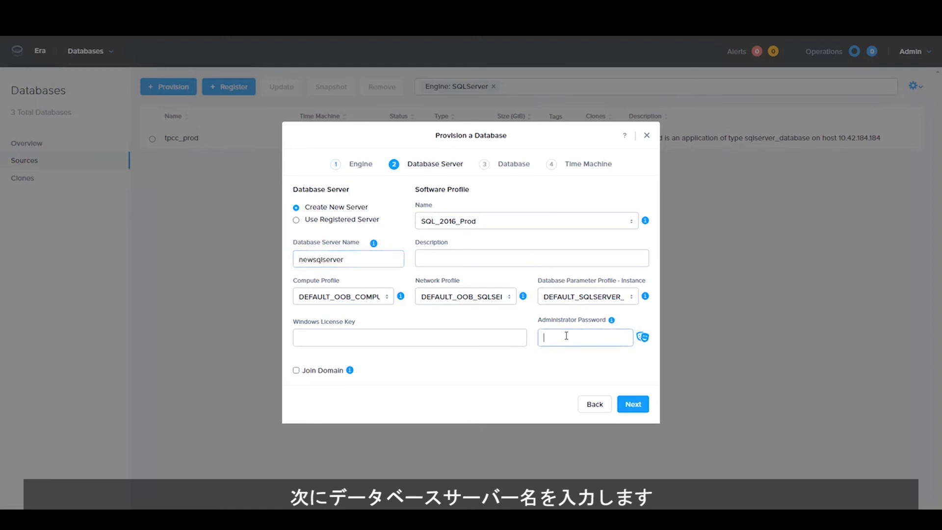
{"action": "type", "text": "nutanix/"}
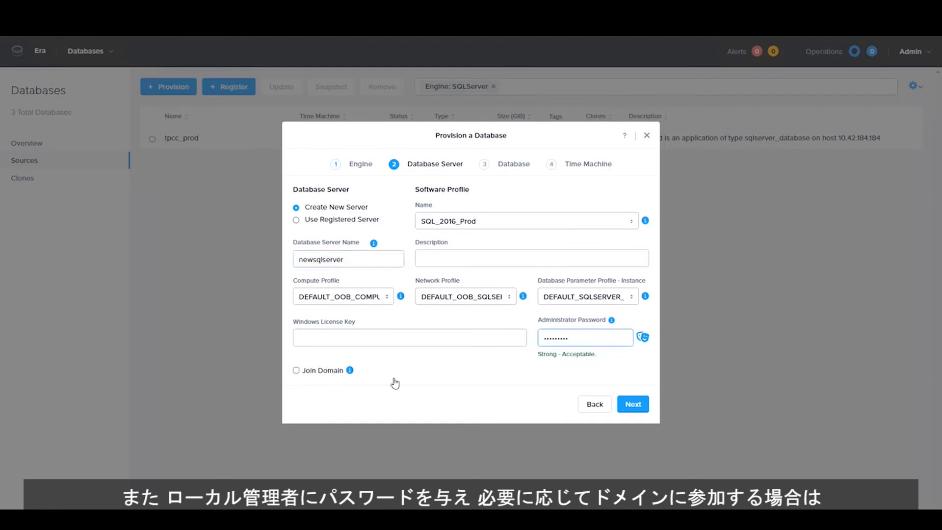
{"action": "left_click", "coordinate": [641, 409]}
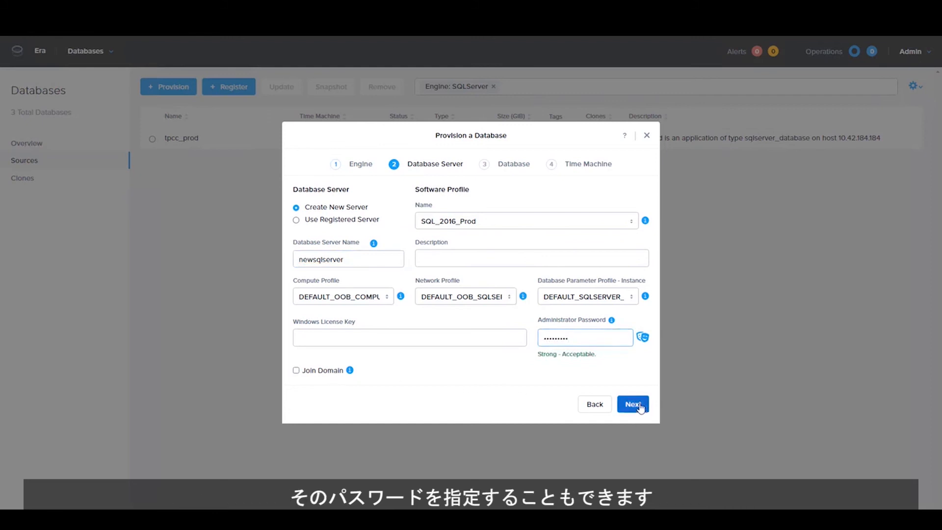
- Provision newdb using DEFAULT_SQLSERVER_DATABASE_PARAMS, keeping the GOLD newdb_TM Time Machine settings
{"action": "left_click", "coordinate": [342, 233]}
{"action": "type", "text": "newdb"}
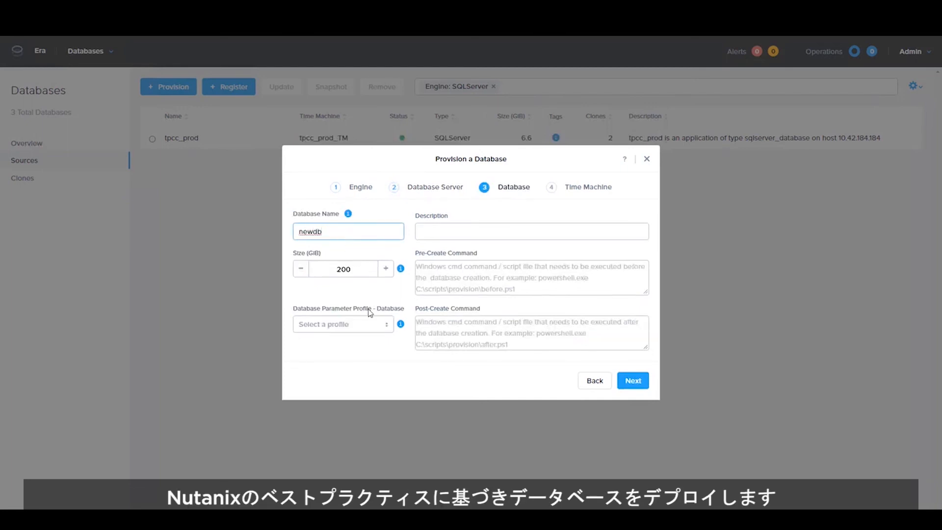
{"action": "left_click", "coordinate": [365, 327]}
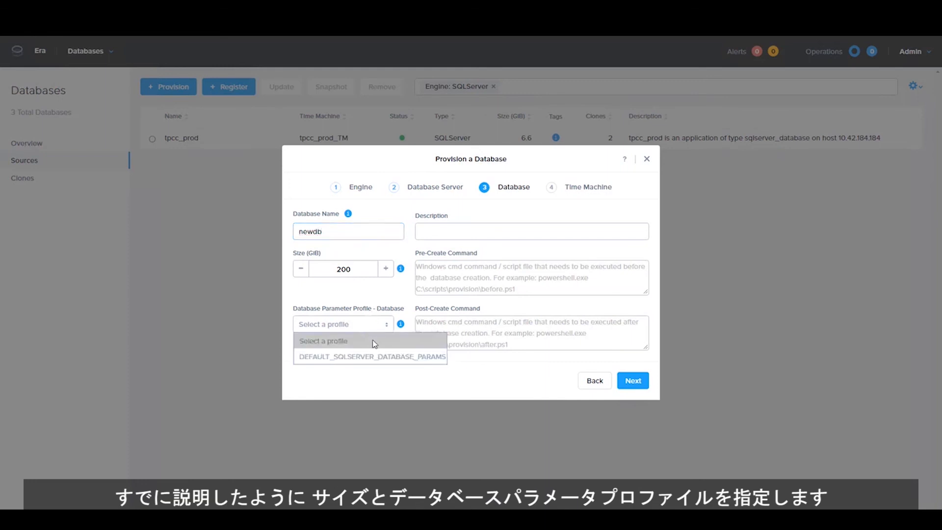
{"action": "left_click", "coordinate": [383, 362]}
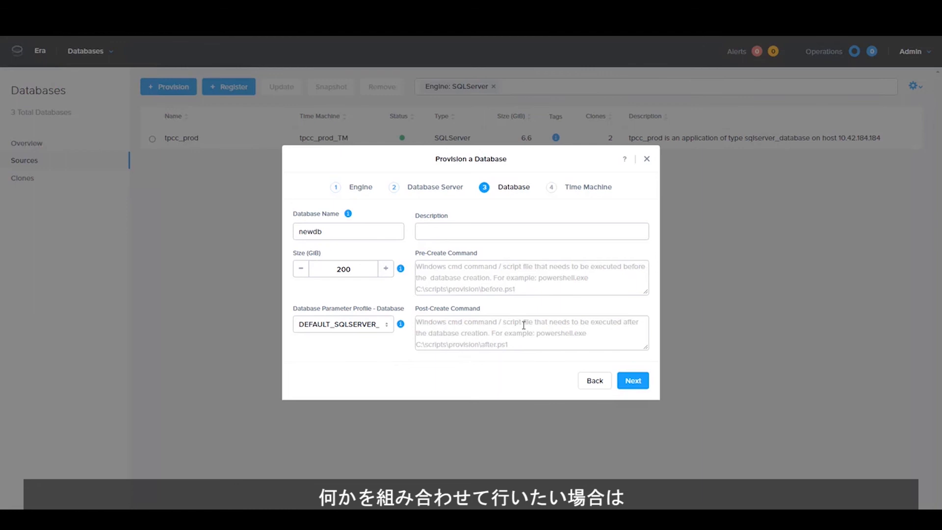
{"action": "left_click", "coordinate": [633, 383]}
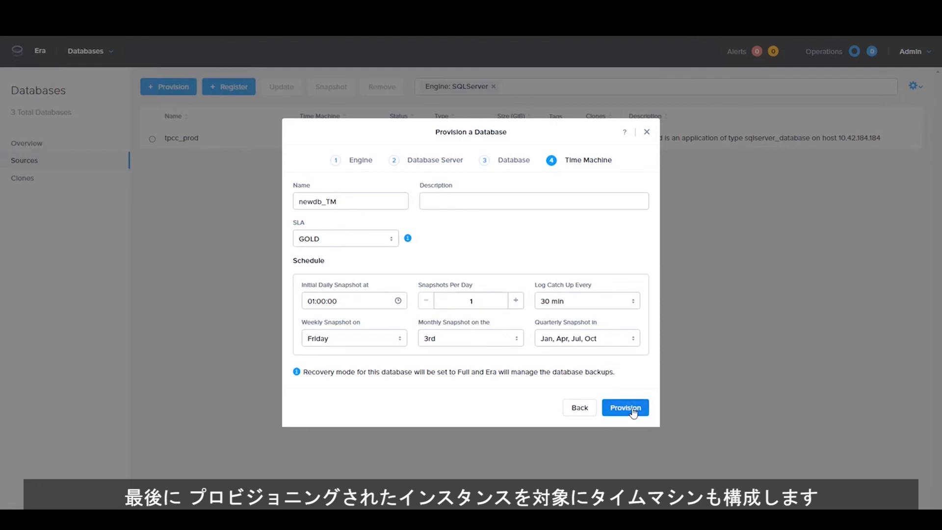
{"action": "left_click", "coordinate": [648, 133]}
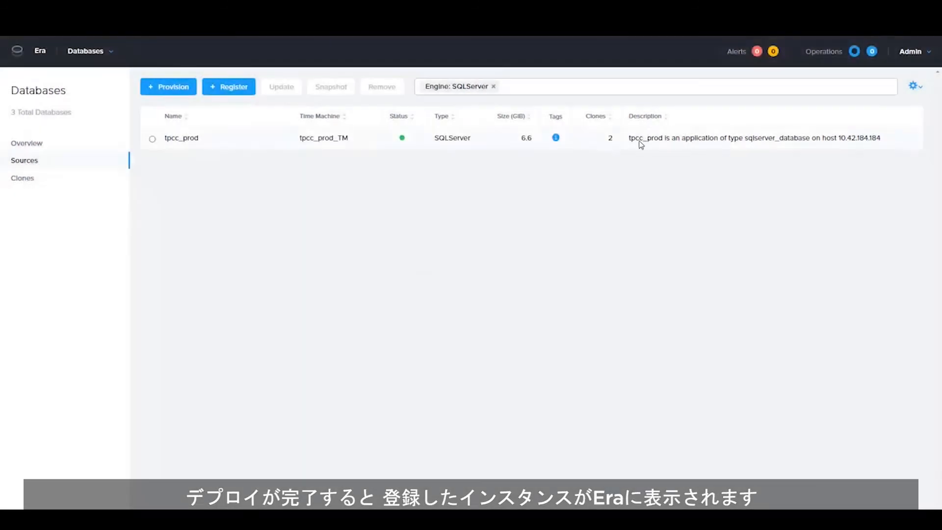
- Open tpcc_prod's details and go to its tpcc_prod_TM Time Machine page
{"action": "left_click", "coordinate": [191, 139]}
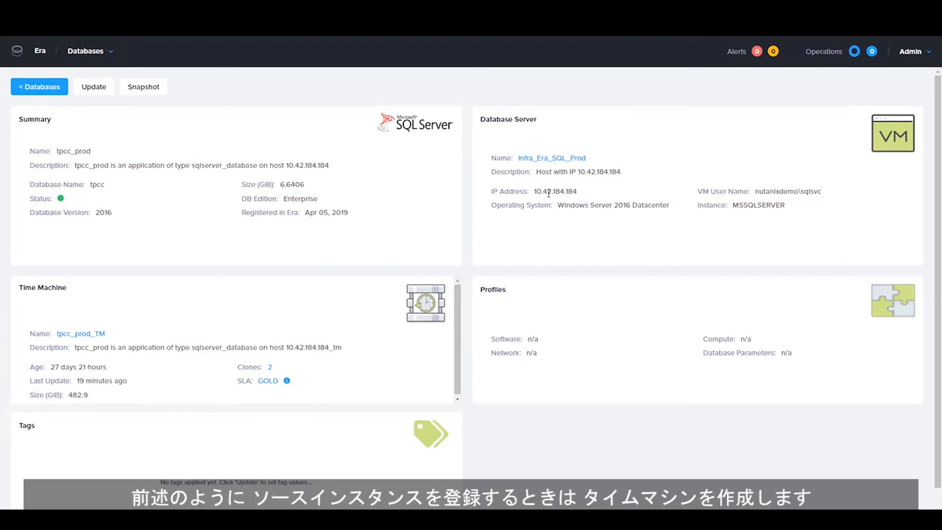
{"action": "left_click", "coordinate": [85, 336]}
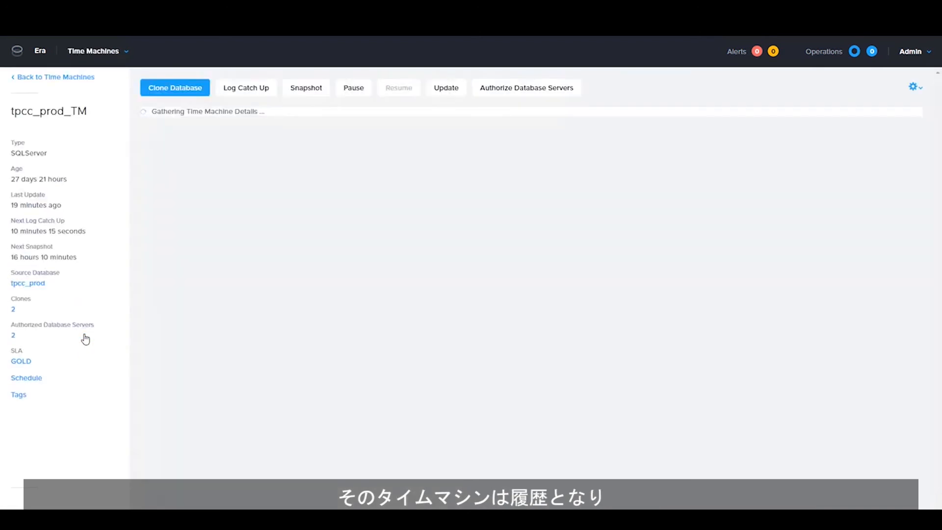